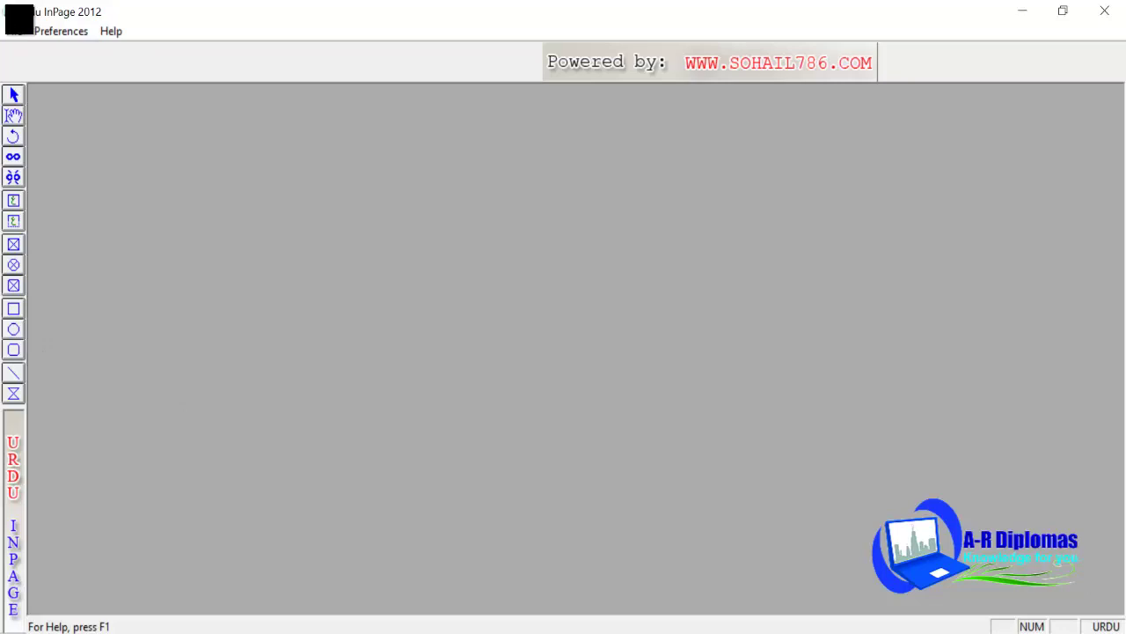
# Step: Create a new document with the A4 210x297mm page size
pyautogui.click(15, 31)
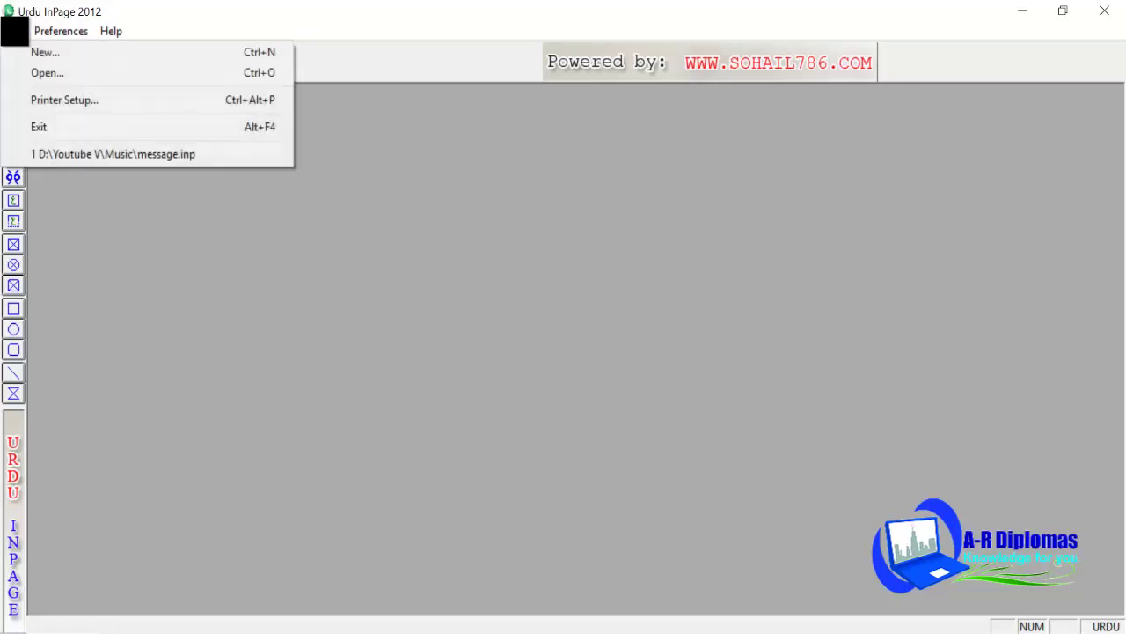
pyautogui.click(76, 58)
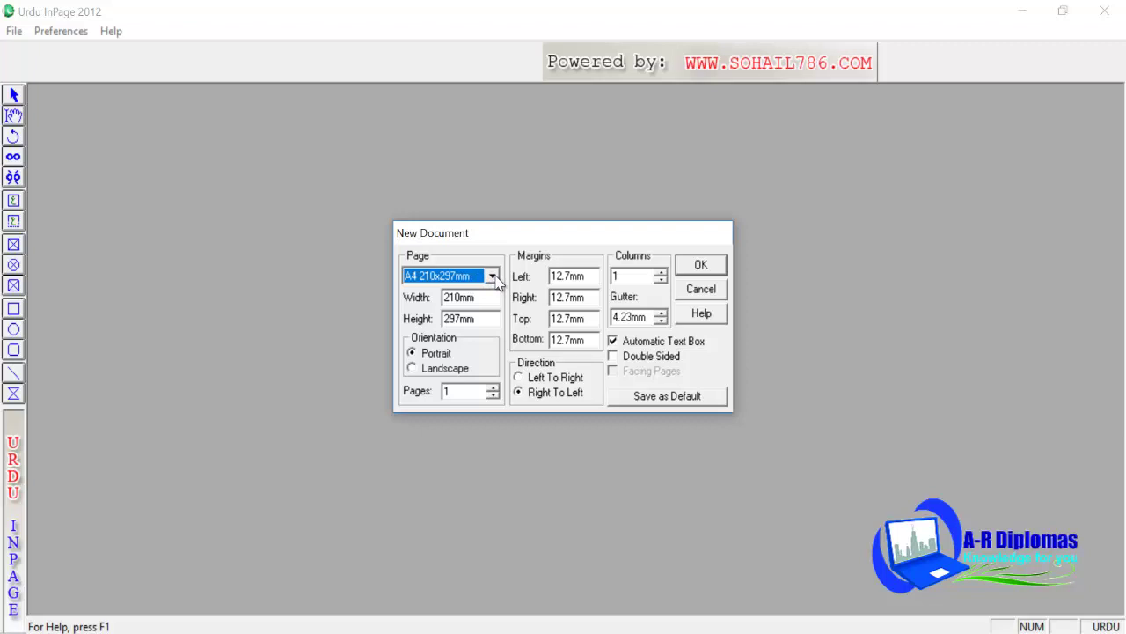
pyautogui.click(493, 276)
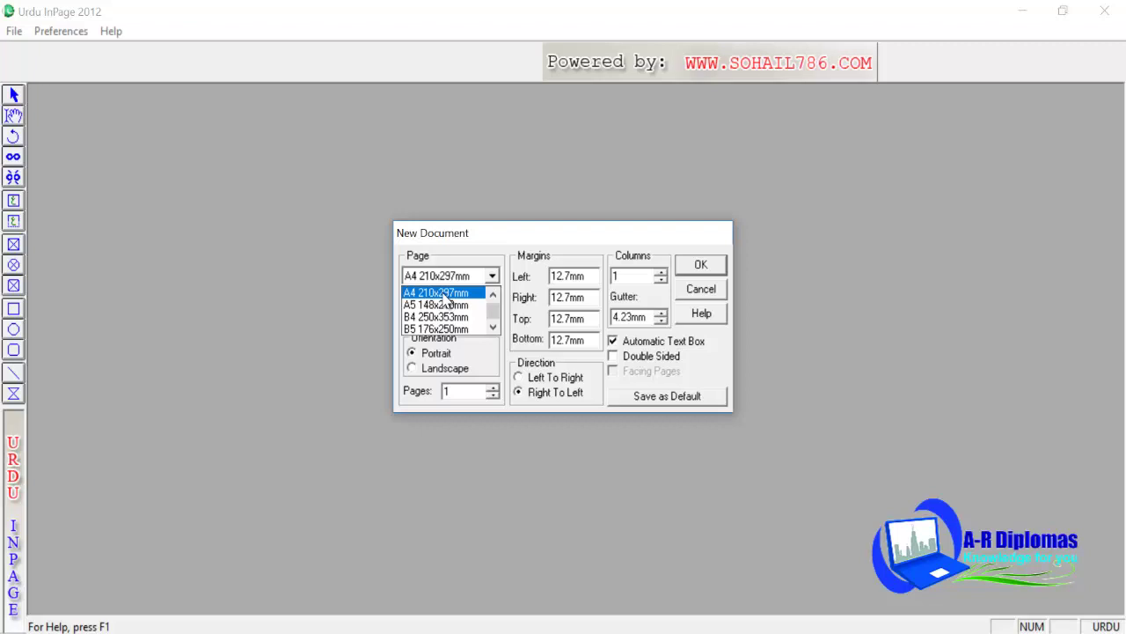
pyautogui.click(442, 293)
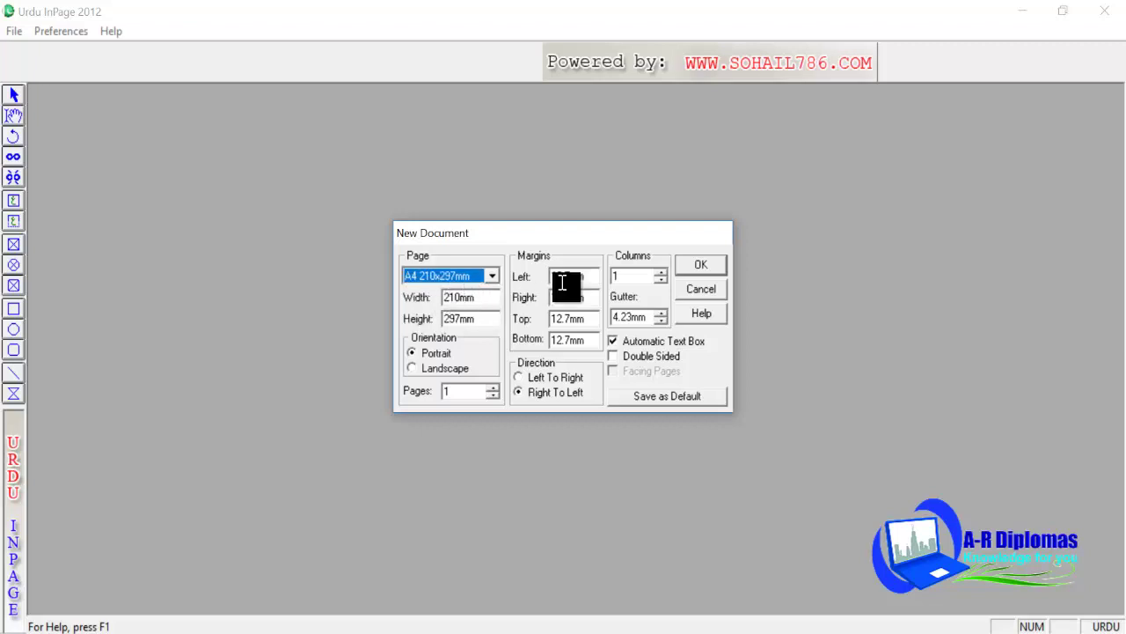
pyautogui.click(699, 264)
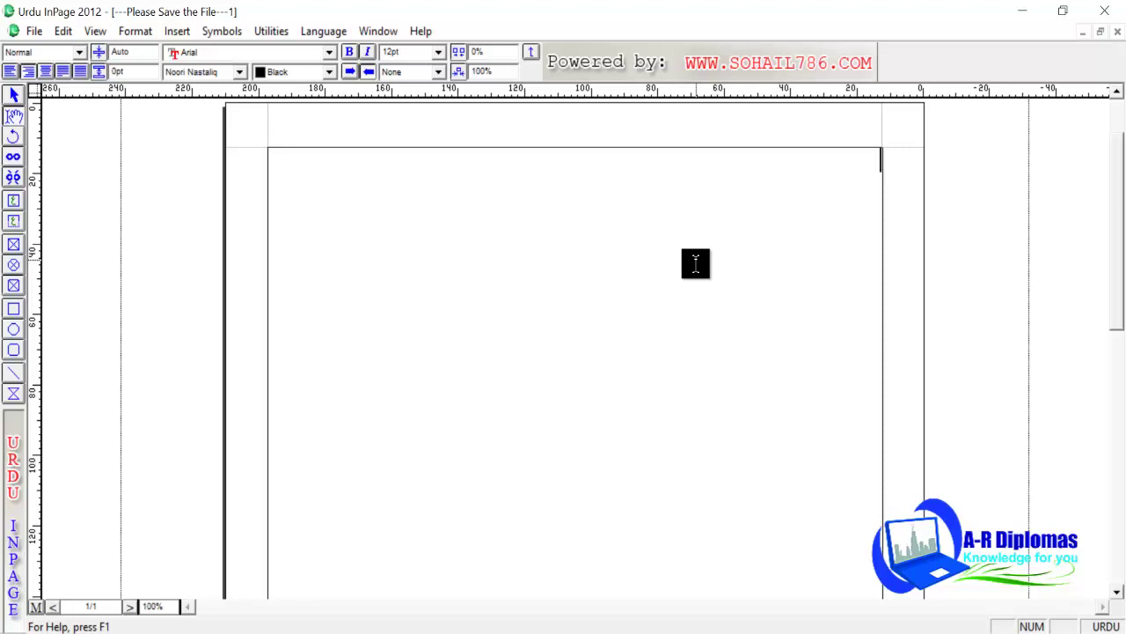
# Step: Create another document with a custom page size 150 mm wide and 200 mm high
pyautogui.hotkey('ctrl', 'n')
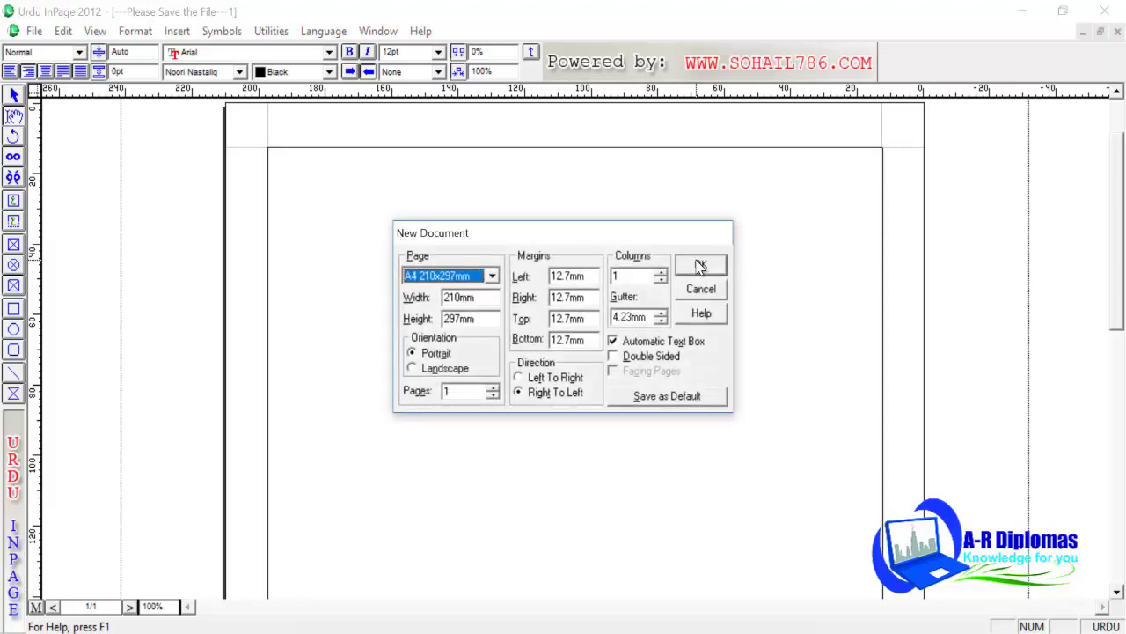
pyautogui.doubleClick(484, 297)
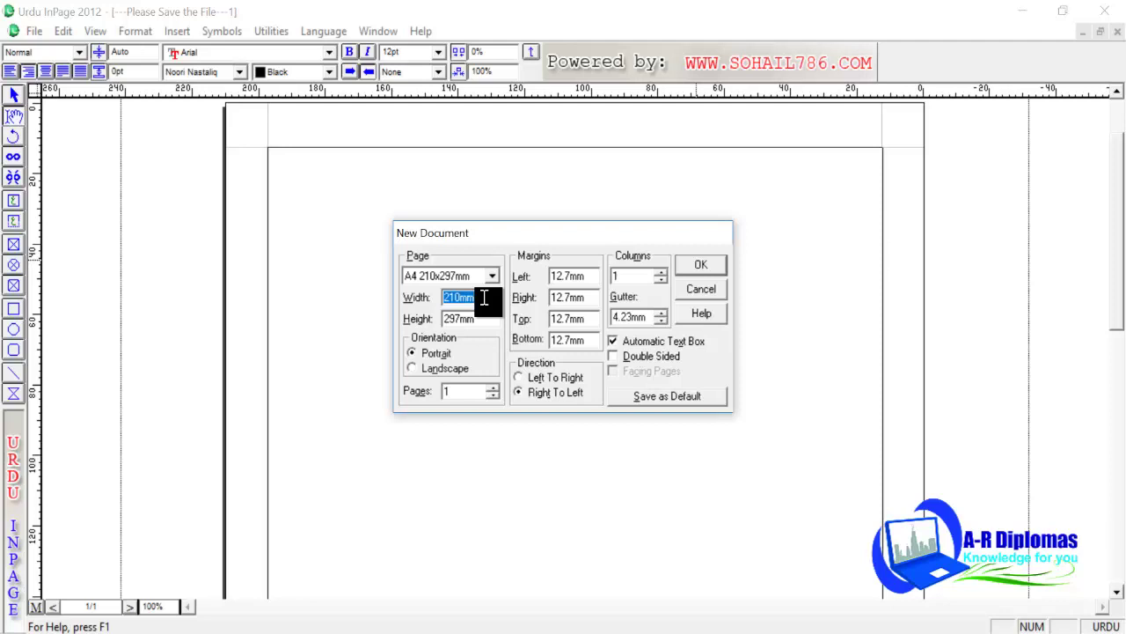
pyautogui.write('15')
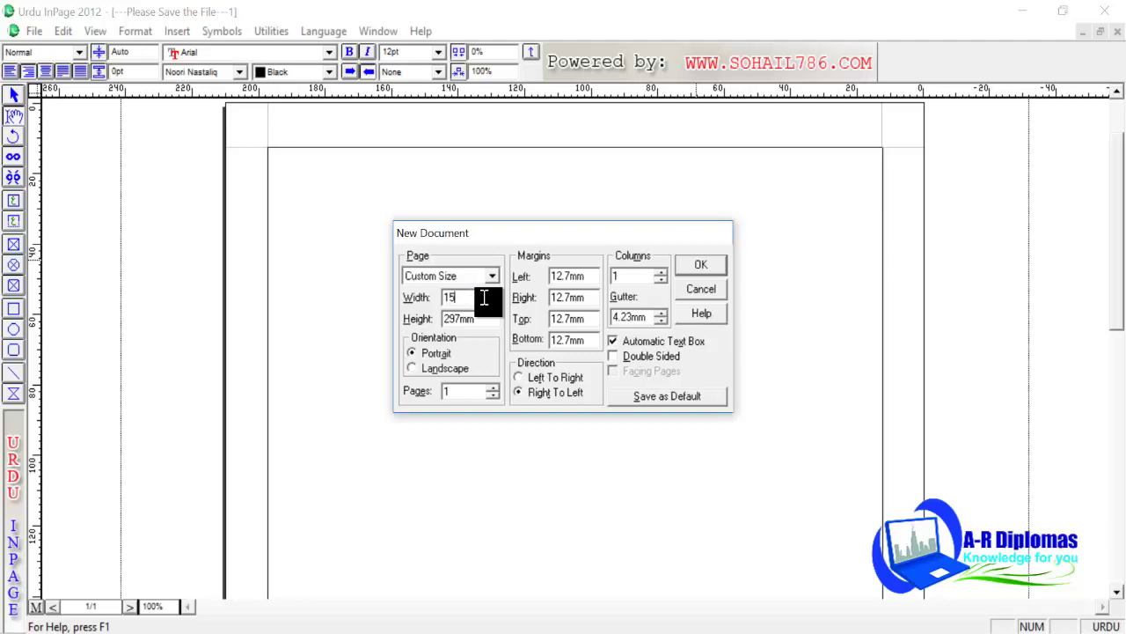
pyautogui.write('0')
pyautogui.press('Tab')
pyautogui.write('200')
pyautogui.click(704, 263)
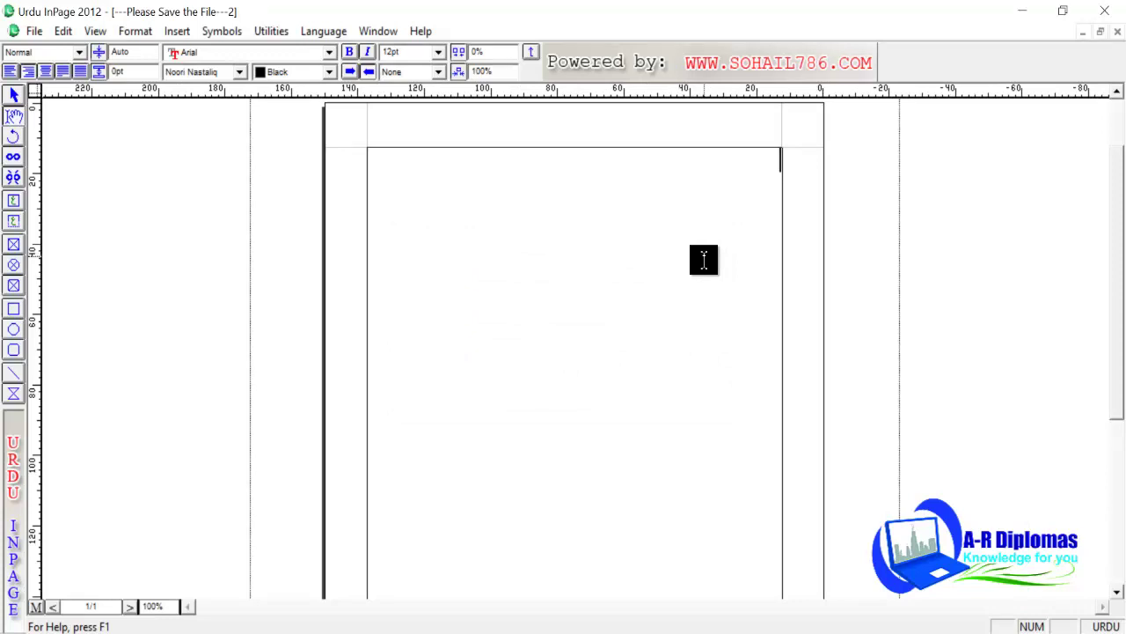
# Step: Create a new A4 document in landscape orientation
pyautogui.hotkey('ctrl', 'n')
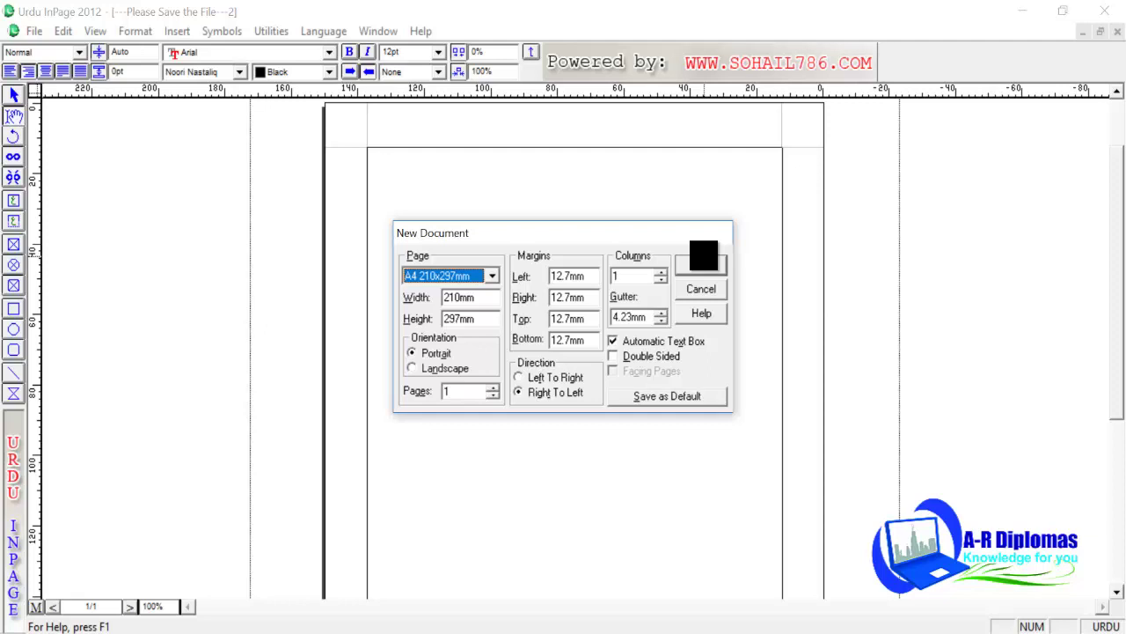
pyautogui.click(413, 368)
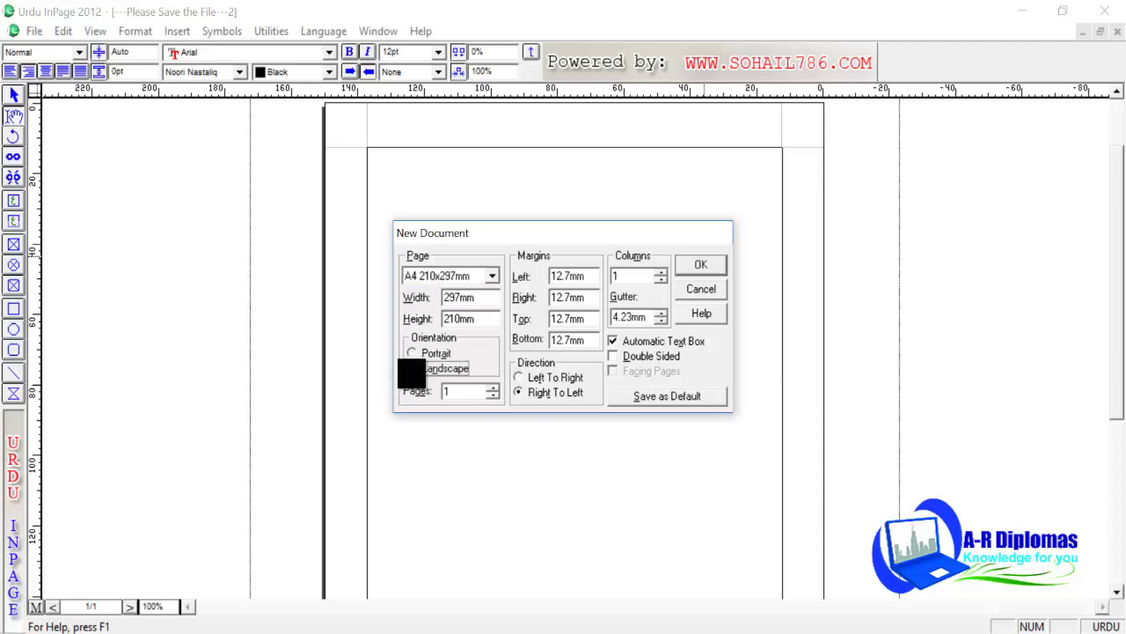
pyautogui.click(702, 263)
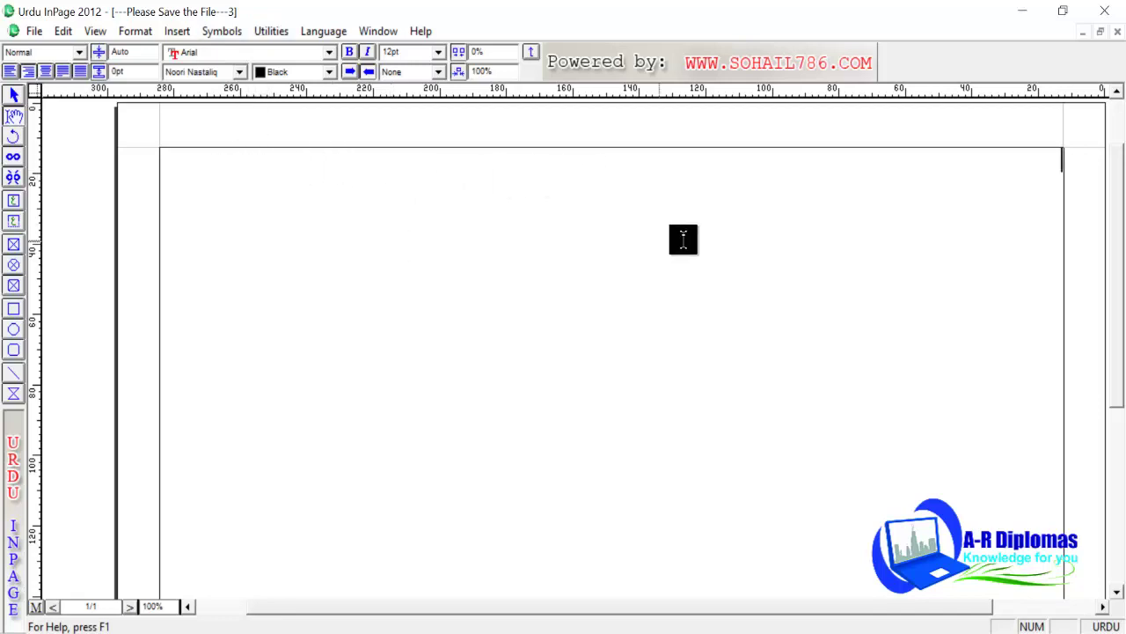
# Step: Create a new A4 portrait document with 10 pages
pyautogui.hotkey('ctrl', 'n')
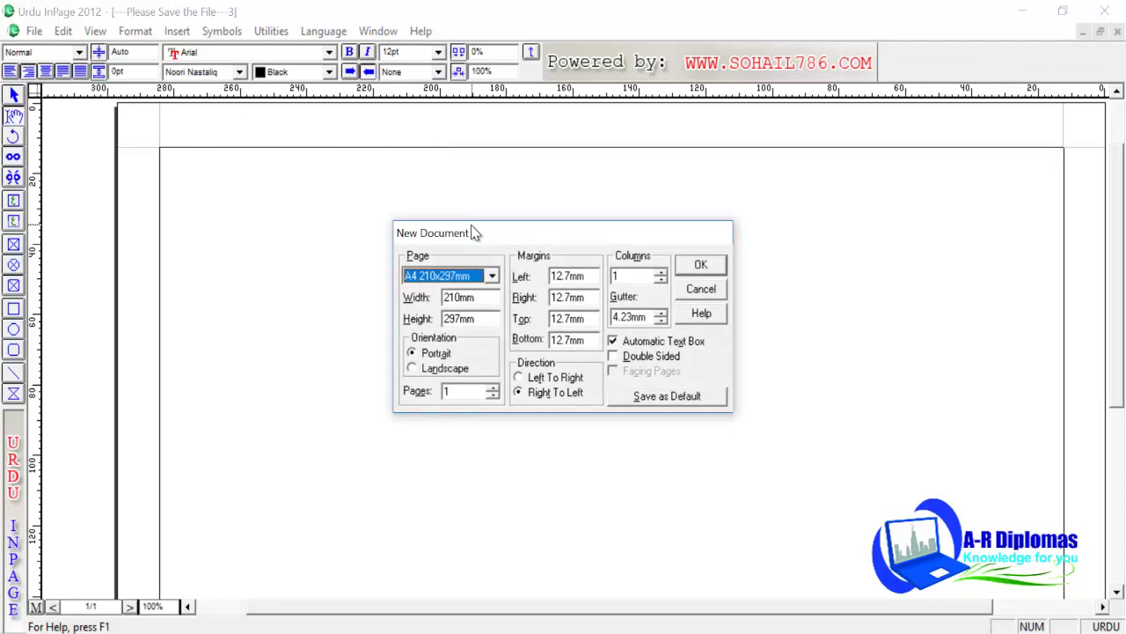
pyautogui.click(467, 393)
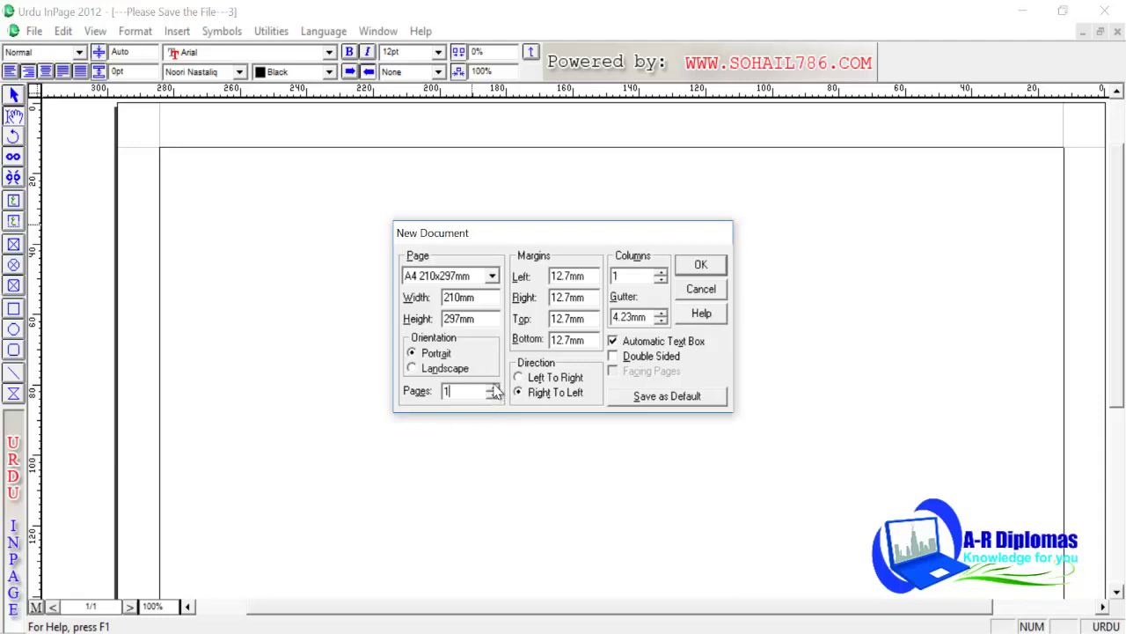
pyautogui.click(494, 387)
pyautogui.doubleClick(451, 395)
pyautogui.press('BackSpace')
pyautogui.write('10')
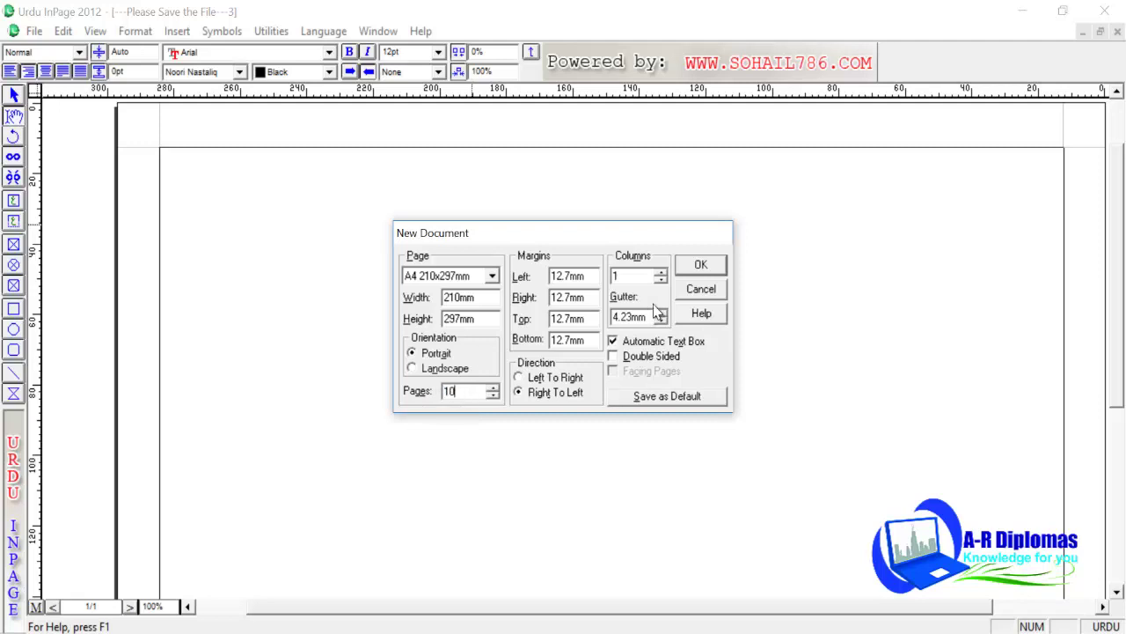
pyautogui.click(698, 265)
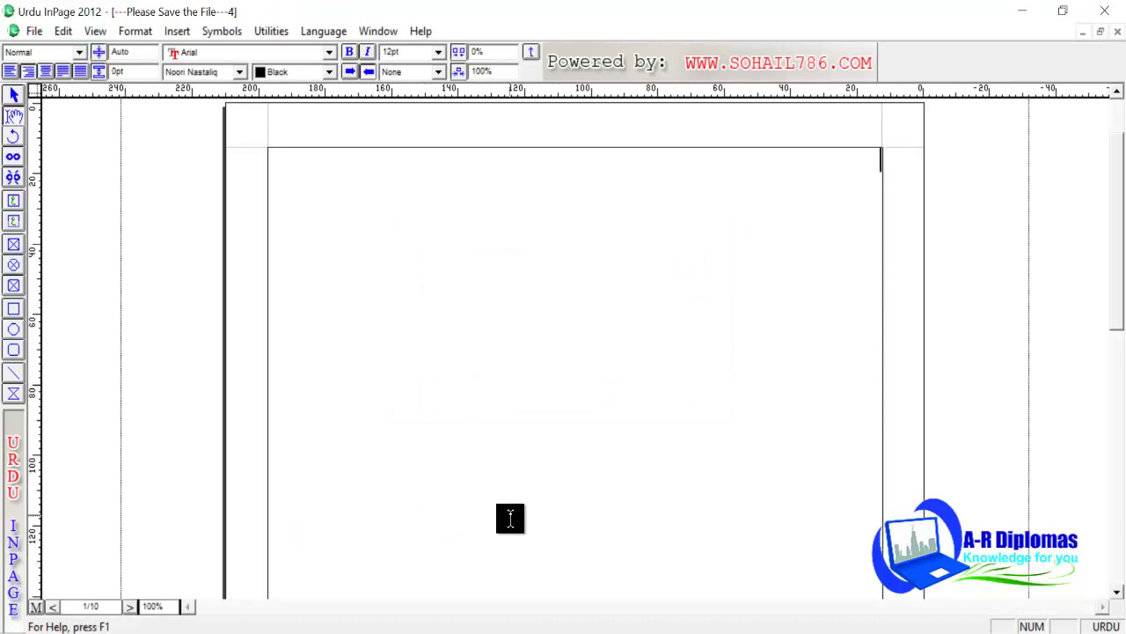
# Step: Browse through the pages of the ten-page document and dismiss the new document settings
pyautogui.click(53, 606)
pyautogui.click(52, 606)
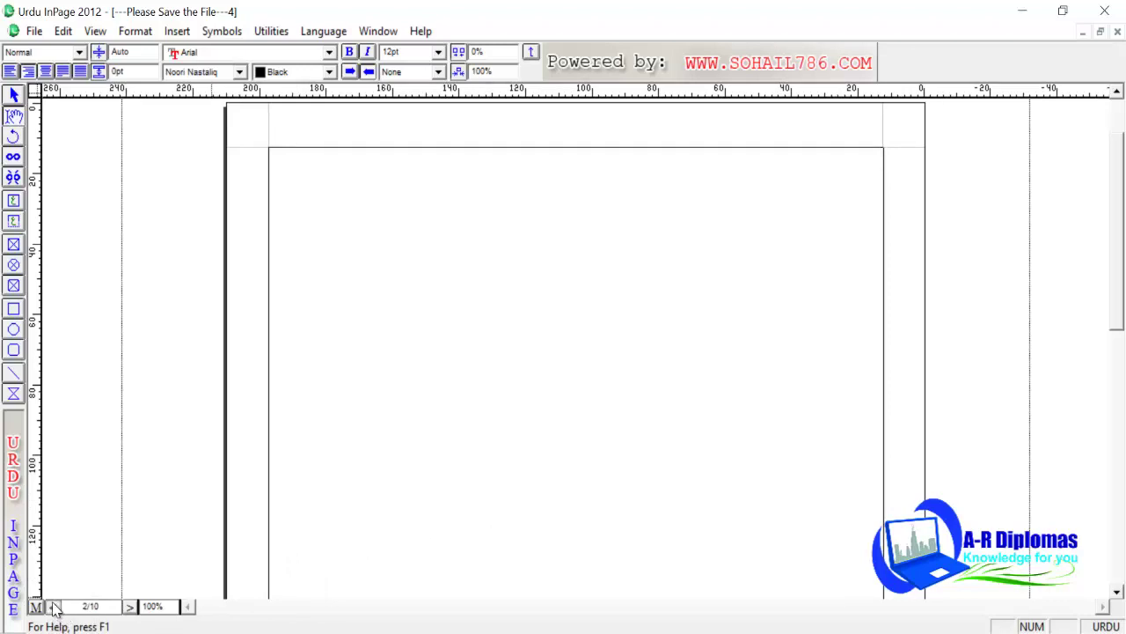
pyautogui.click(129, 607)
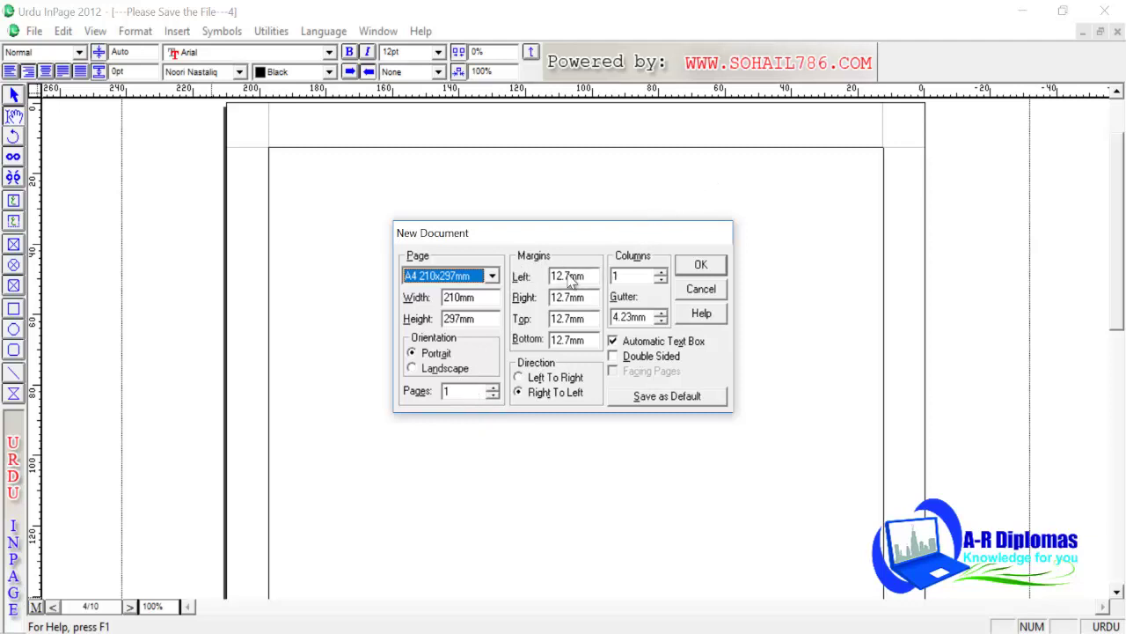
pyautogui.click(692, 293)
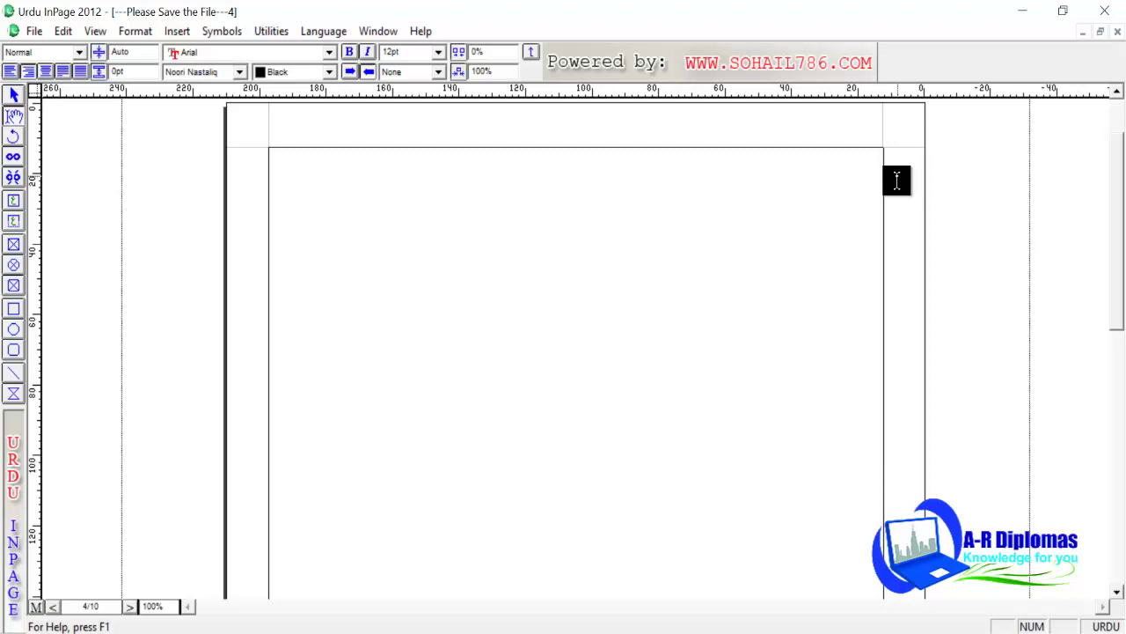
# Step: Create a new A4 document with margins of 5 mm left, 3 mm right and 2 mm top
pyautogui.hotkey('ctrl', 'n')
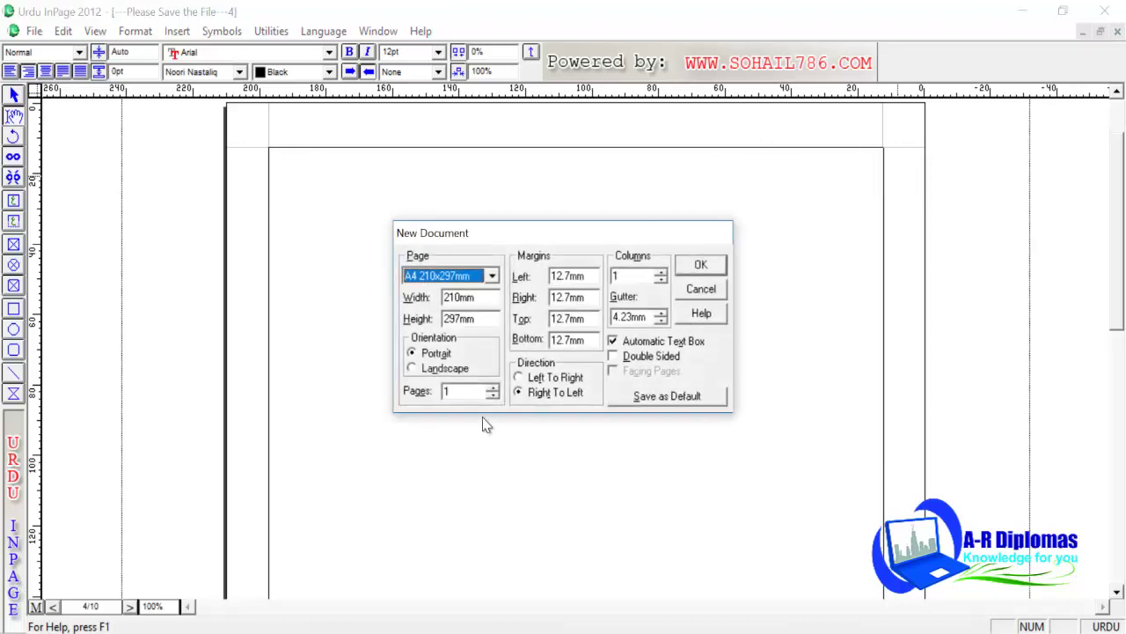
pyautogui.click(589, 275)
pyautogui.doubleClick(588, 275)
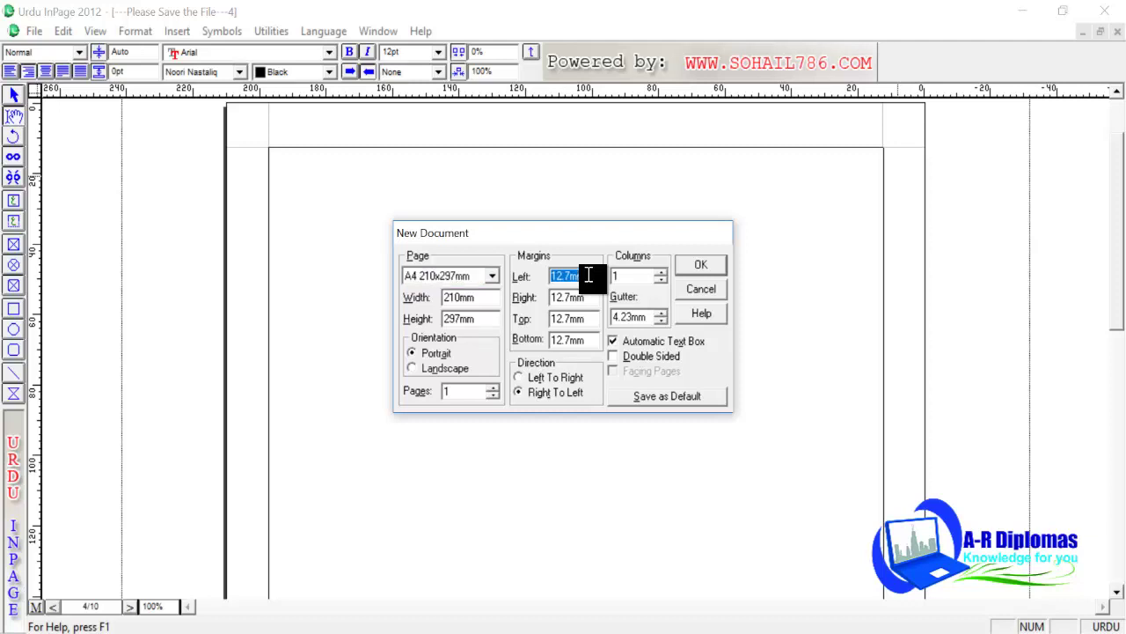
pyautogui.write('5')
pyautogui.press('Tab')
pyautogui.write('3')
pyautogui.press('Tab')
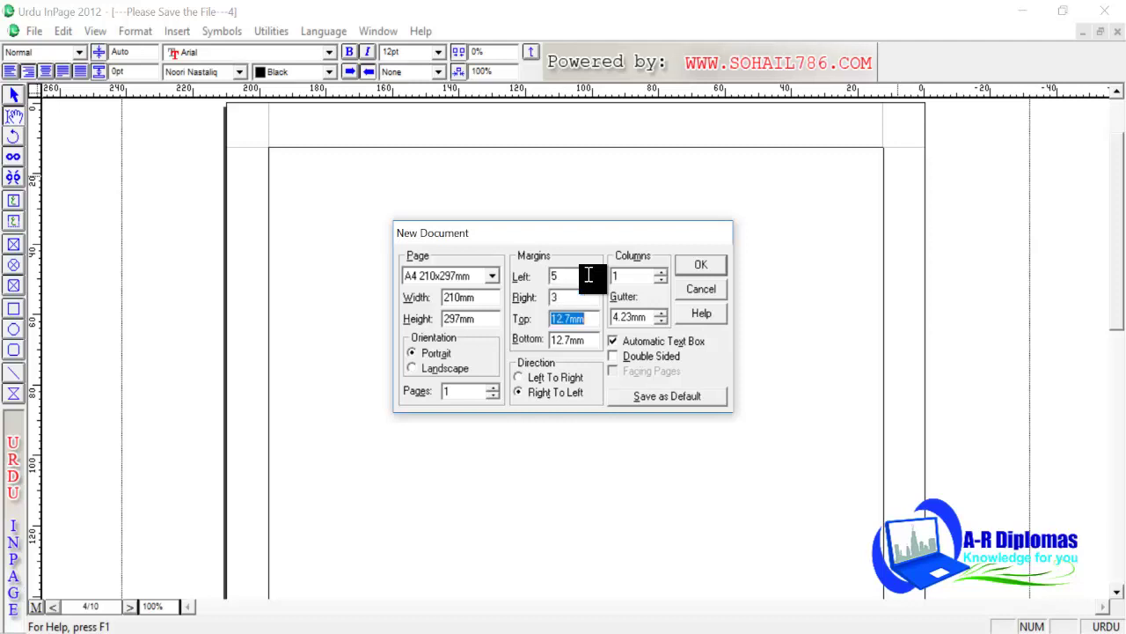
pyautogui.write('2')
pyautogui.click(701, 266)
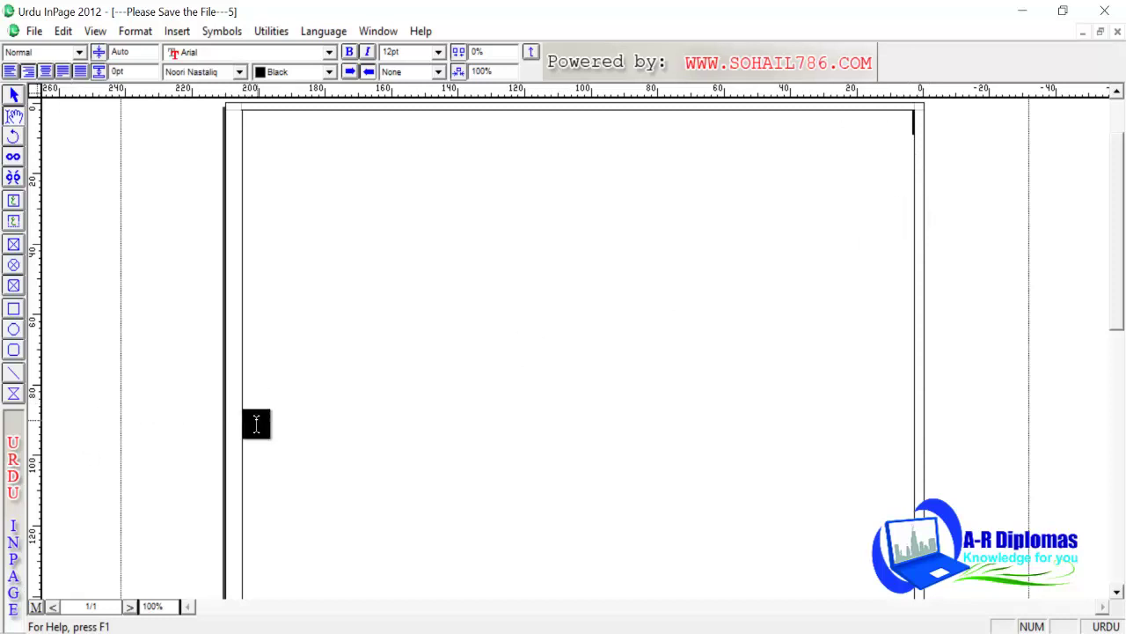
# Step: Examine the bottom margin of the new page and compare it with the margin fields in the new document settings
pyautogui.moveTo(1121, 381); pyautogui.dragTo(1119, 586)
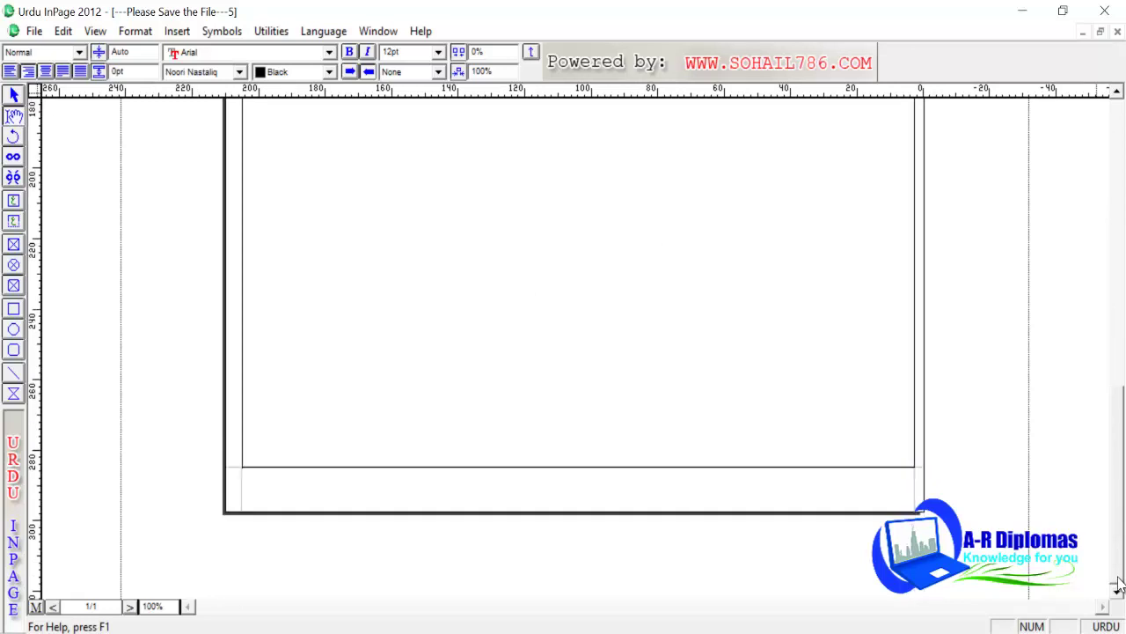
pyautogui.doubleClick(710, 469)
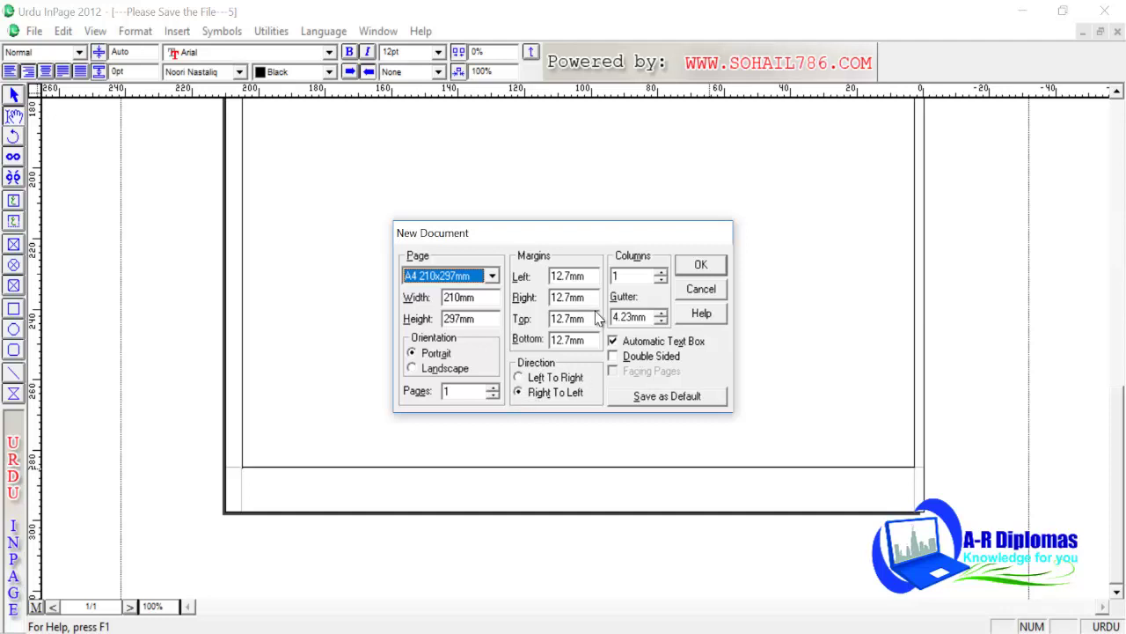
pyautogui.click(701, 296)
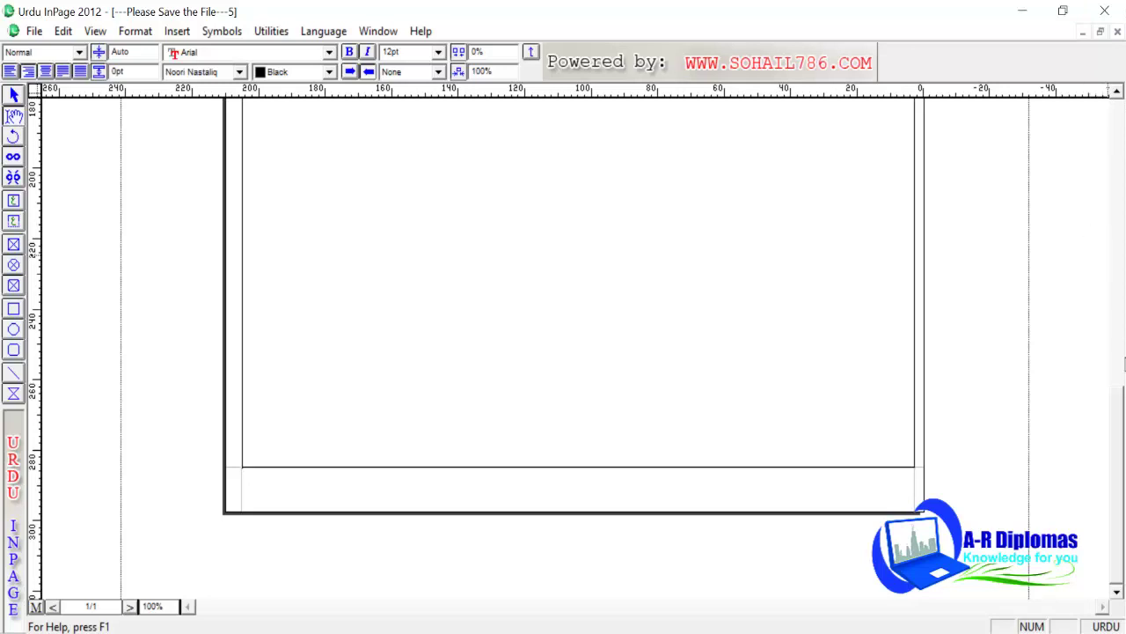
# Step: Enter a line of sample Urdu text at the start of the narrow-margin page
pyautogui.moveTo(1123, 403); pyautogui.dragTo(1115, 95)
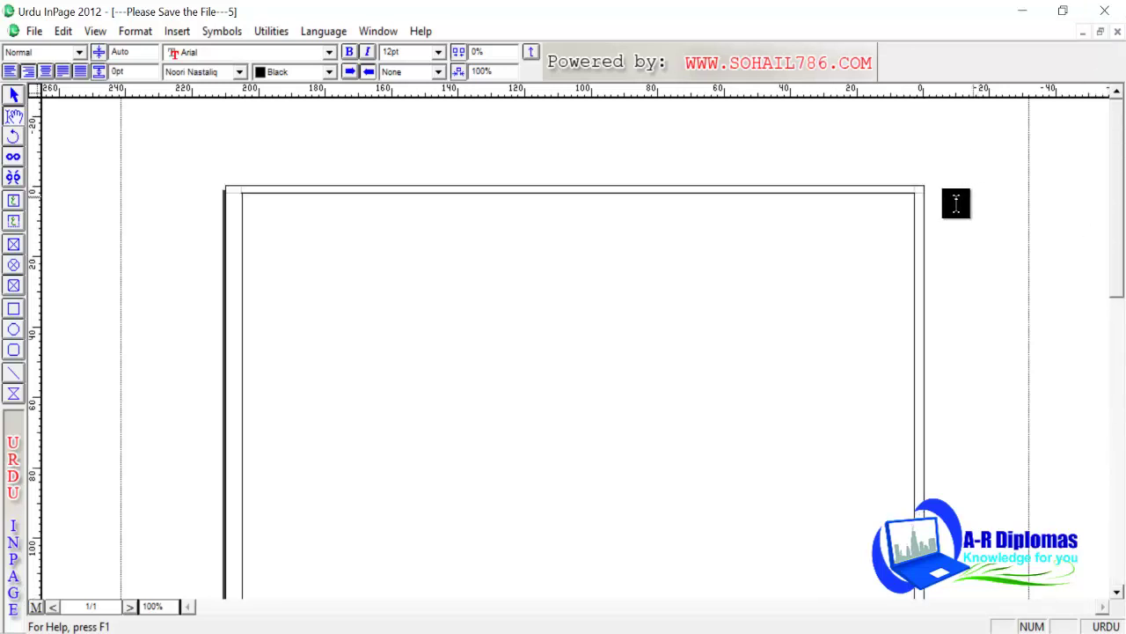
pyautogui.write('تببسم اللہ الرحمن الرحیم')
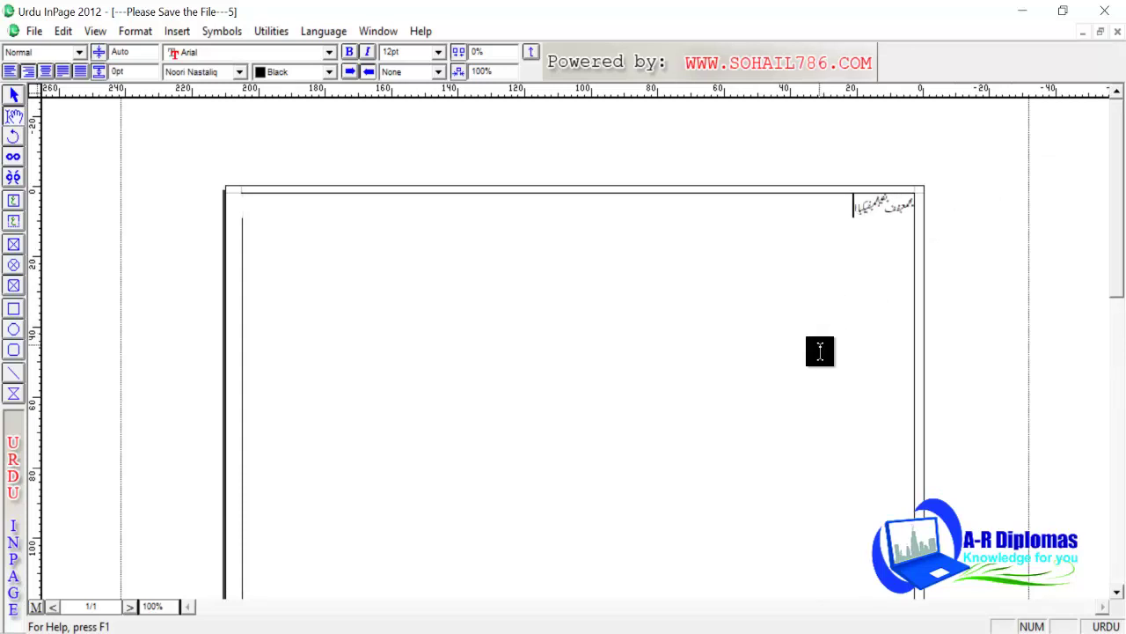
pyautogui.write(' مالک یوم الدین معاطبا کلمع')
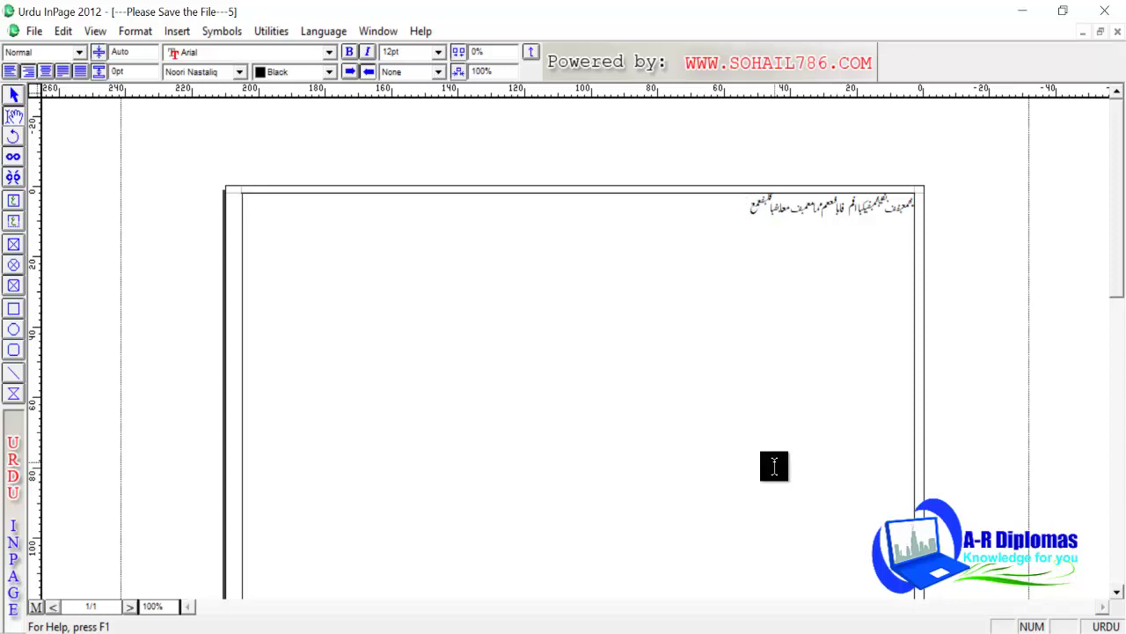
# Step: Create a new A4 document with left-to-right direction and enter a line of sample Urdu text in it
pyautogui.hotkey('ctrl', 'n')
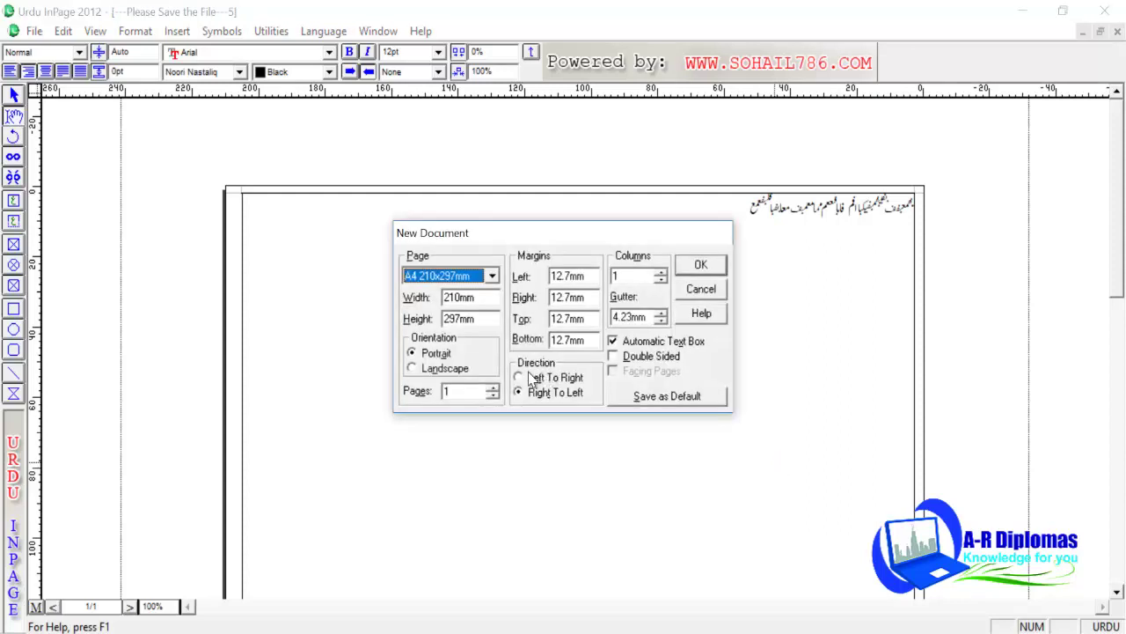
pyautogui.click(521, 378)
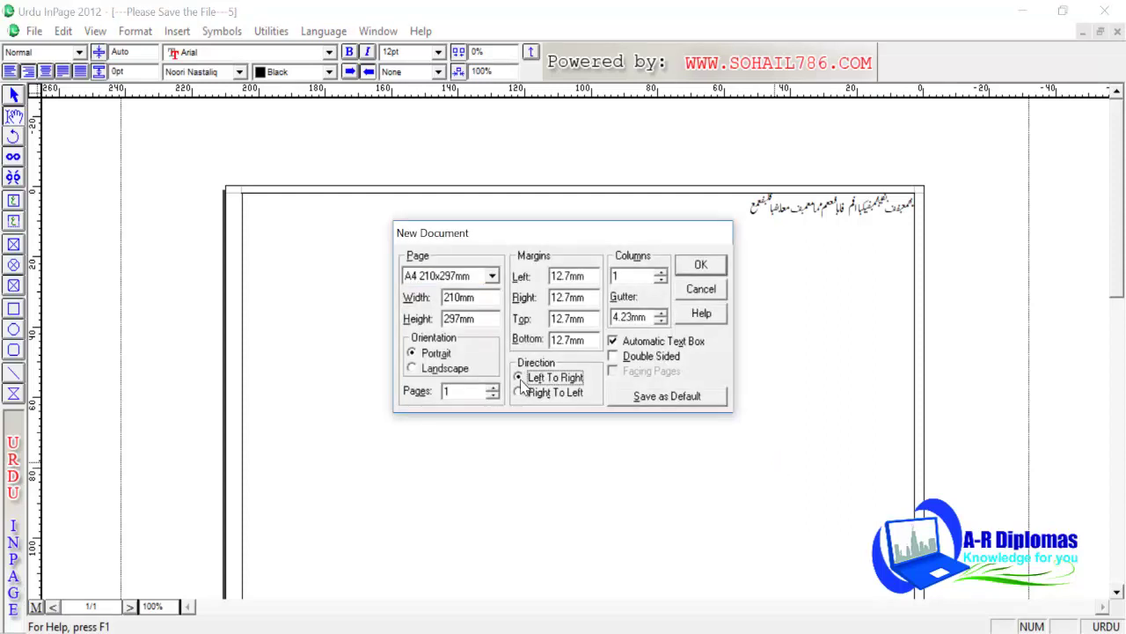
pyautogui.click(701, 267)
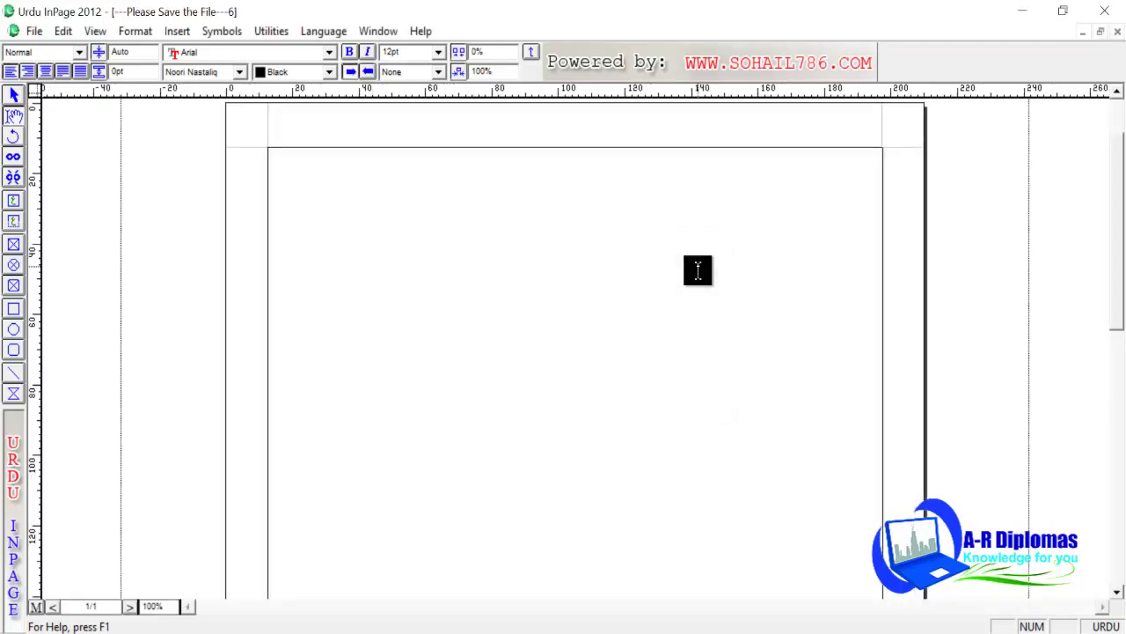
pyautogui.write('فاقک ابف معا عجب میکنگ')
pyautogui.write(' بفاقلعمف فرنچیاعت ب')
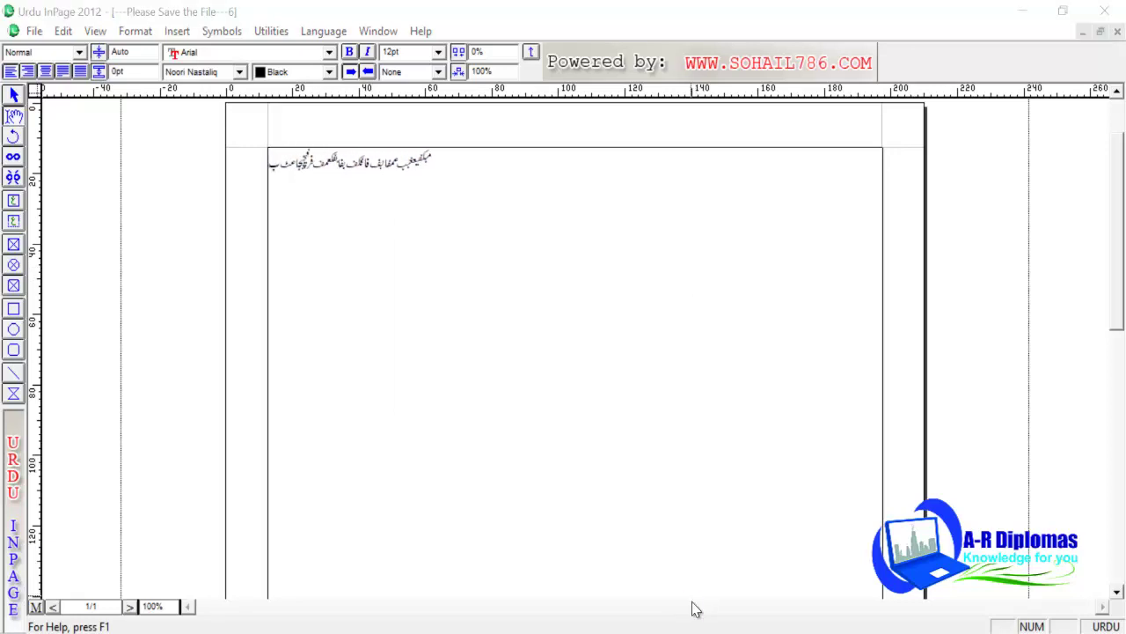
# Step: Create a new A4 document with 6 columns, and close the document after checking the column layout
pyautogui.hotkey('ctrl', 'n')
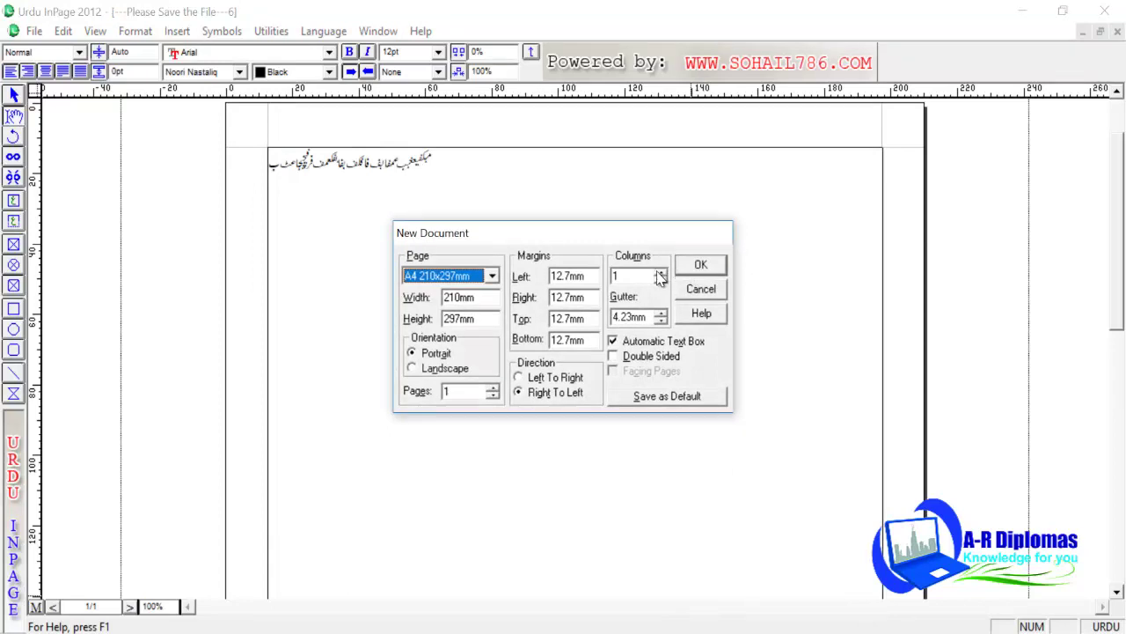
pyautogui.click(643, 274)
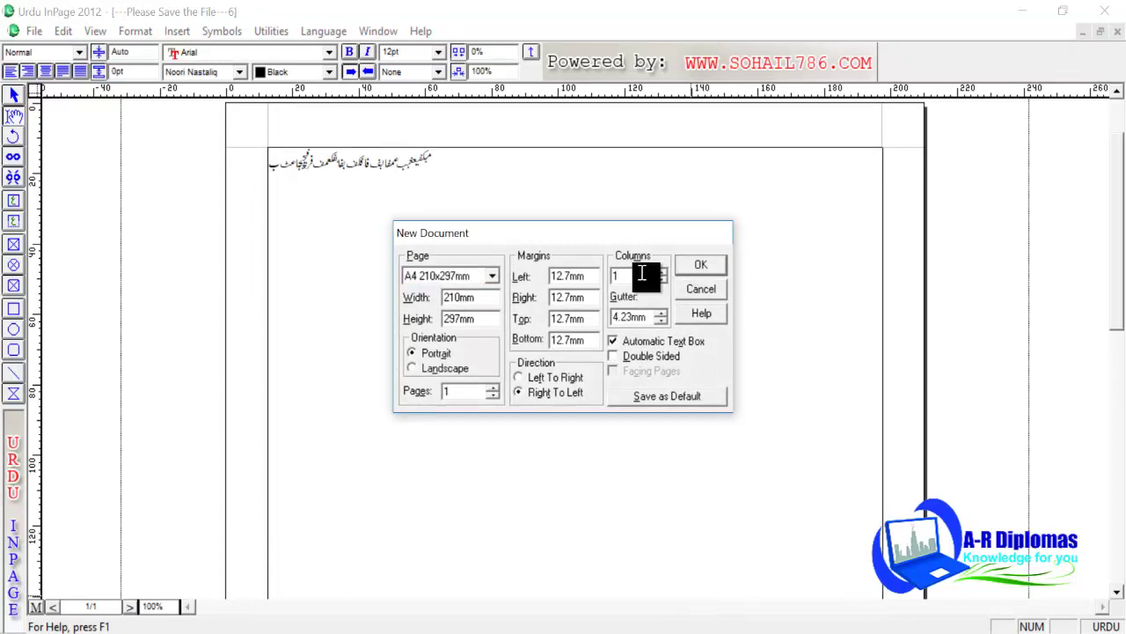
pyautogui.doubleClick(642, 274)
pyautogui.write('6')
pyautogui.click(701, 267)
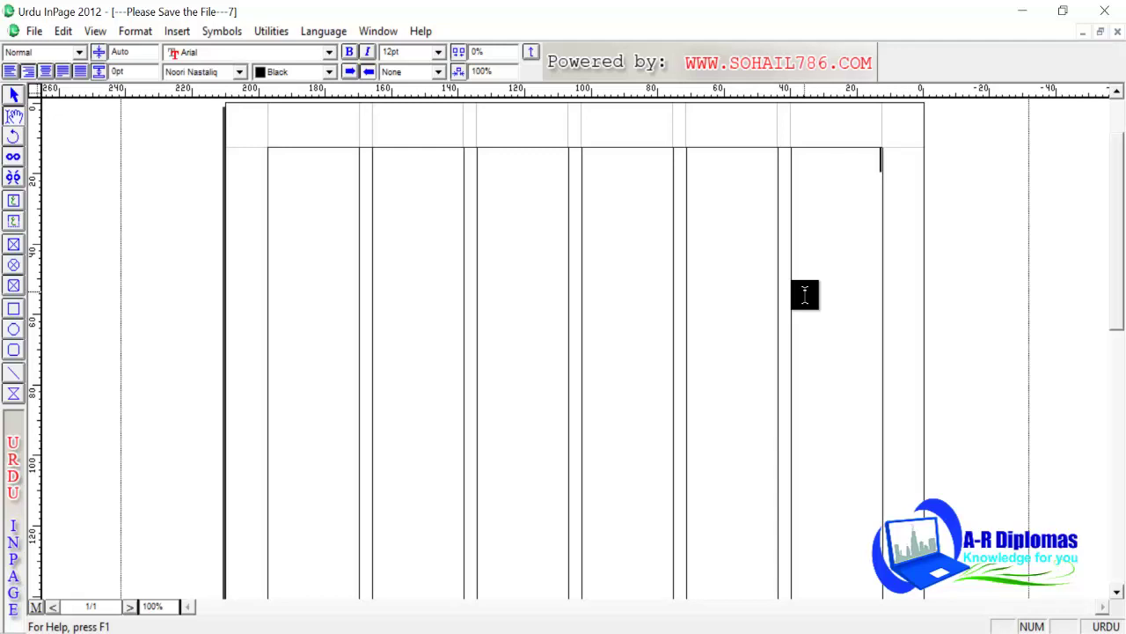
pyautogui.hotkey('ctrl', 'F4')
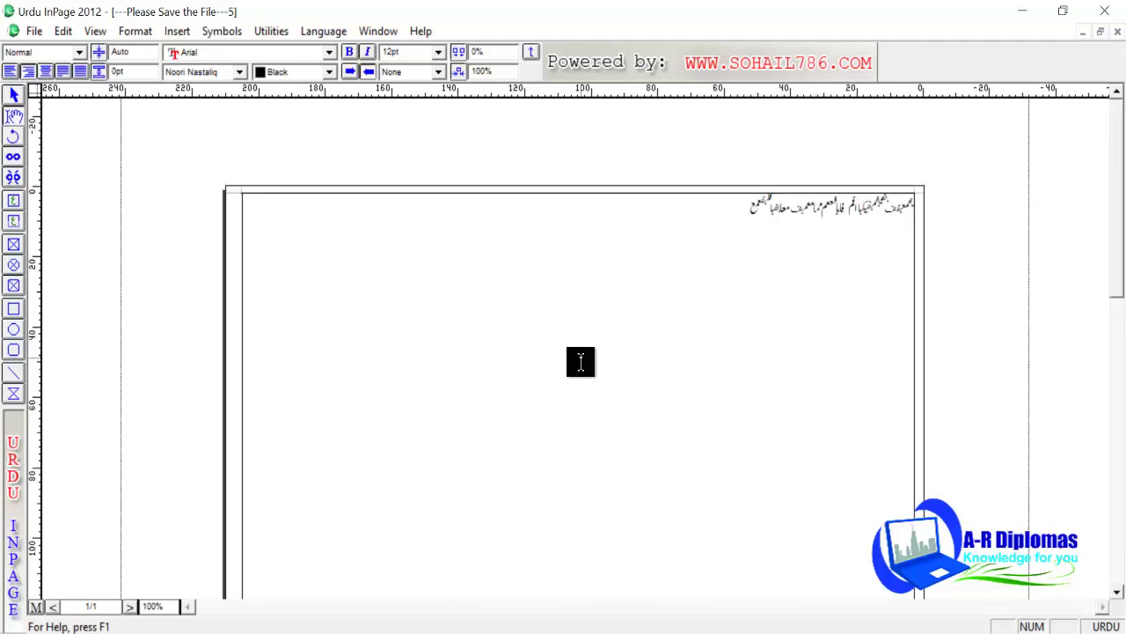
# Step: Create a new single-column A4 document with the column gutter set to 15 mm
pyautogui.hotkey('ctrl', 'n')
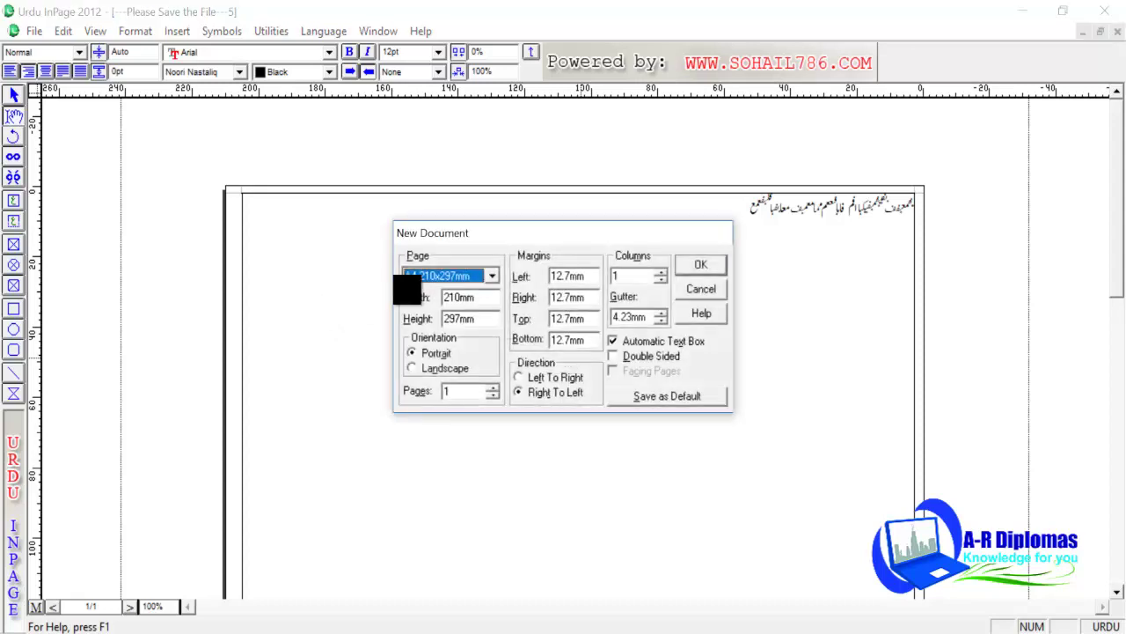
pyautogui.doubleClick(647, 319)
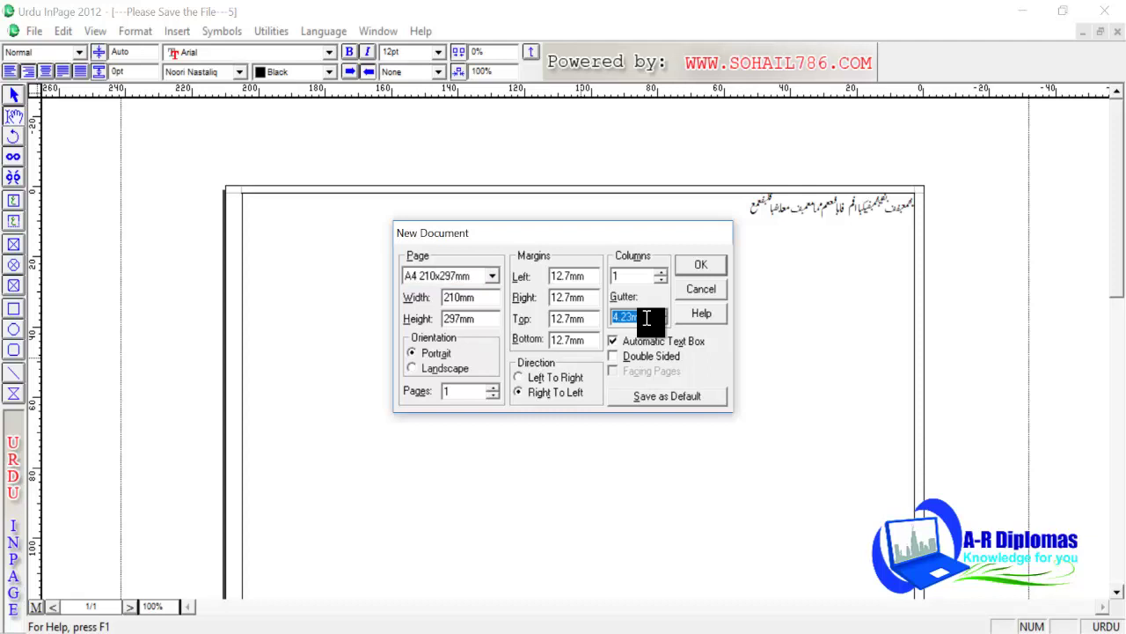
pyautogui.write('15')
pyautogui.click(702, 266)
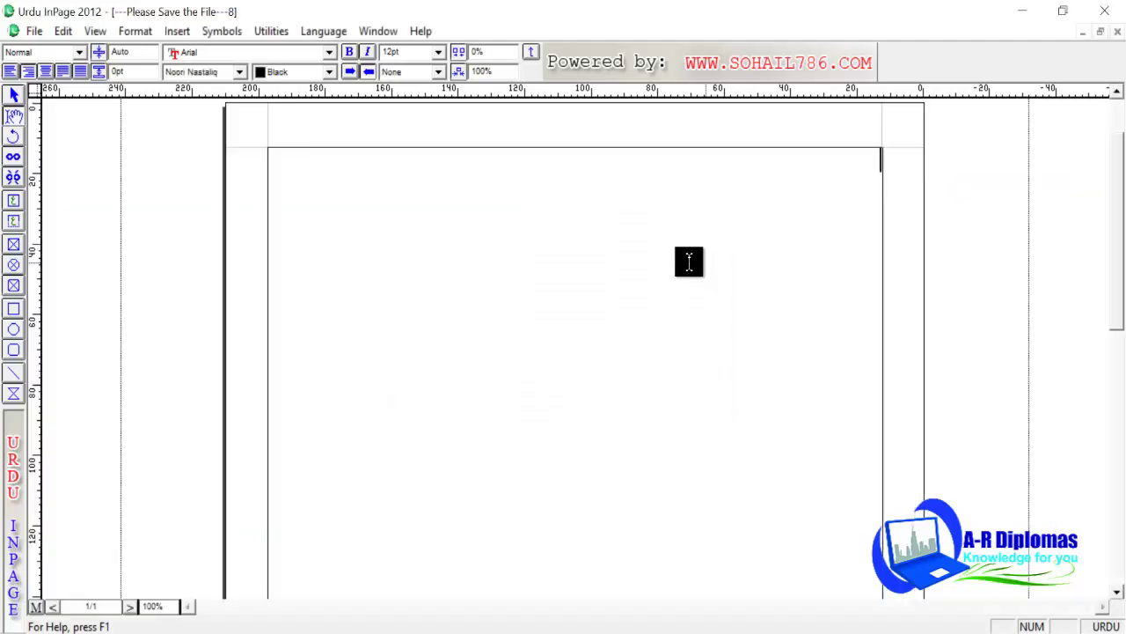
pyautogui.click(879, 197)
# Step: Save the single-column A4 portrait settings as the default, create a new document, and test one Urdu letter in it before deleting it
pyautogui.hotkey('ctrl', 'n')
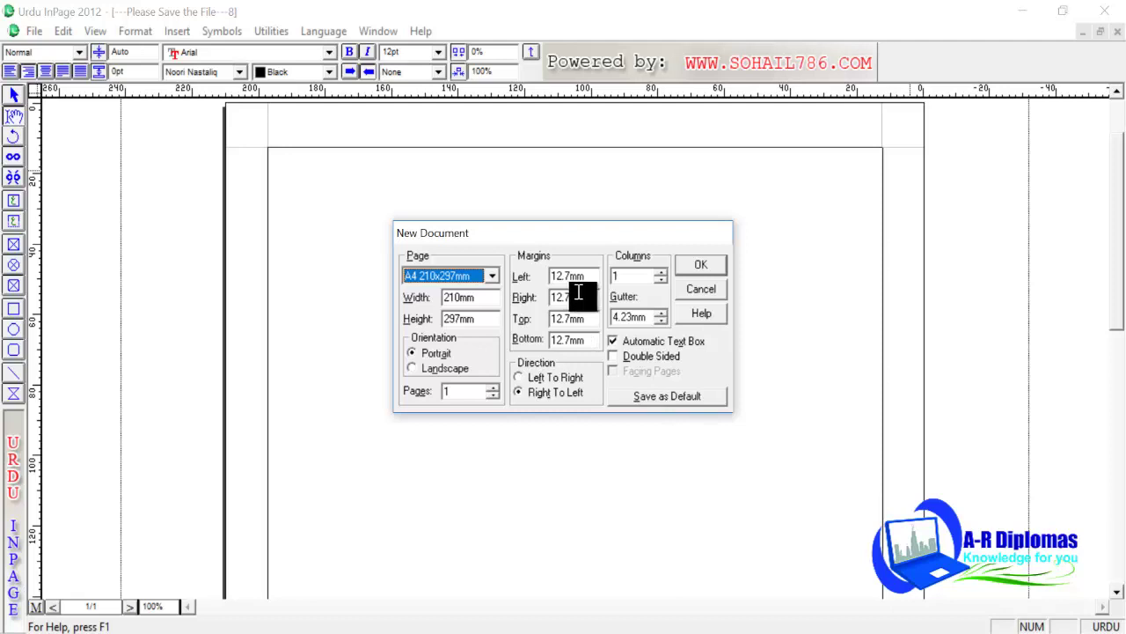
pyautogui.click(672, 397)
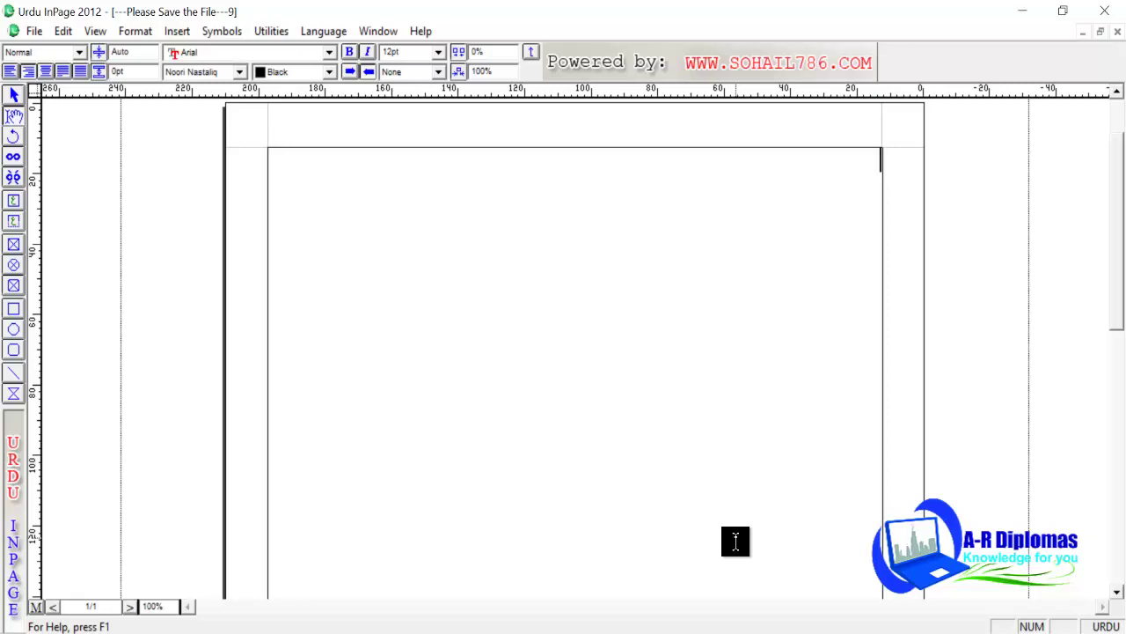
pyautogui.write('ق')
pyautogui.press('BackSpace')
# Step: Open the keyboard preferences and examine which Urdu letters the Monotype keyboard layout assigns to each key
pyautogui.click(64, 30)
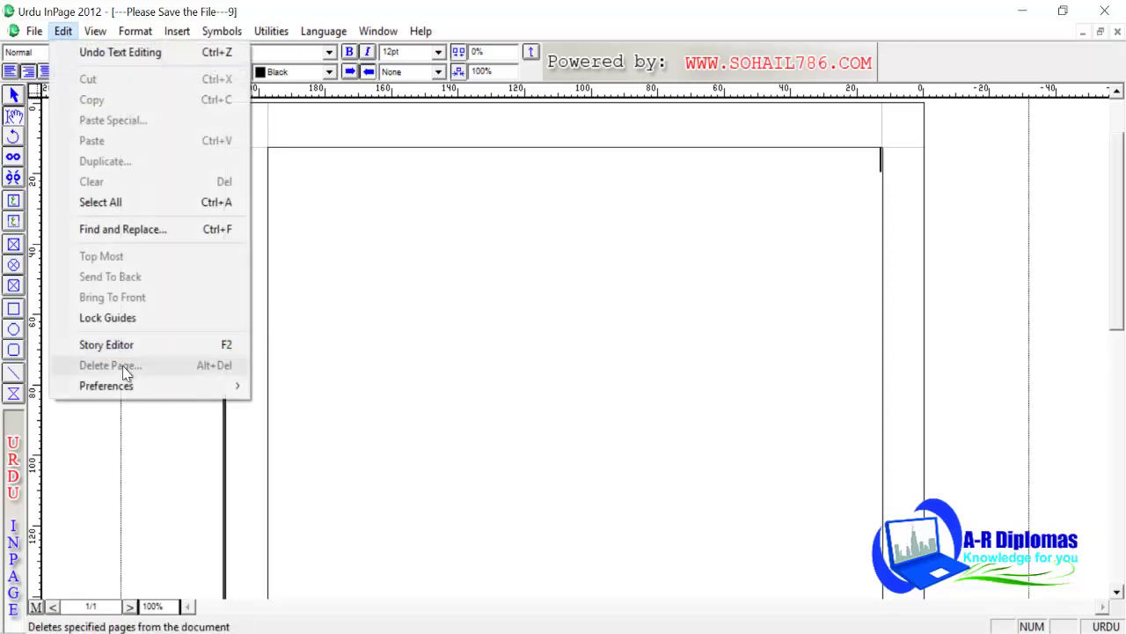
pyautogui.moveTo(128, 396)
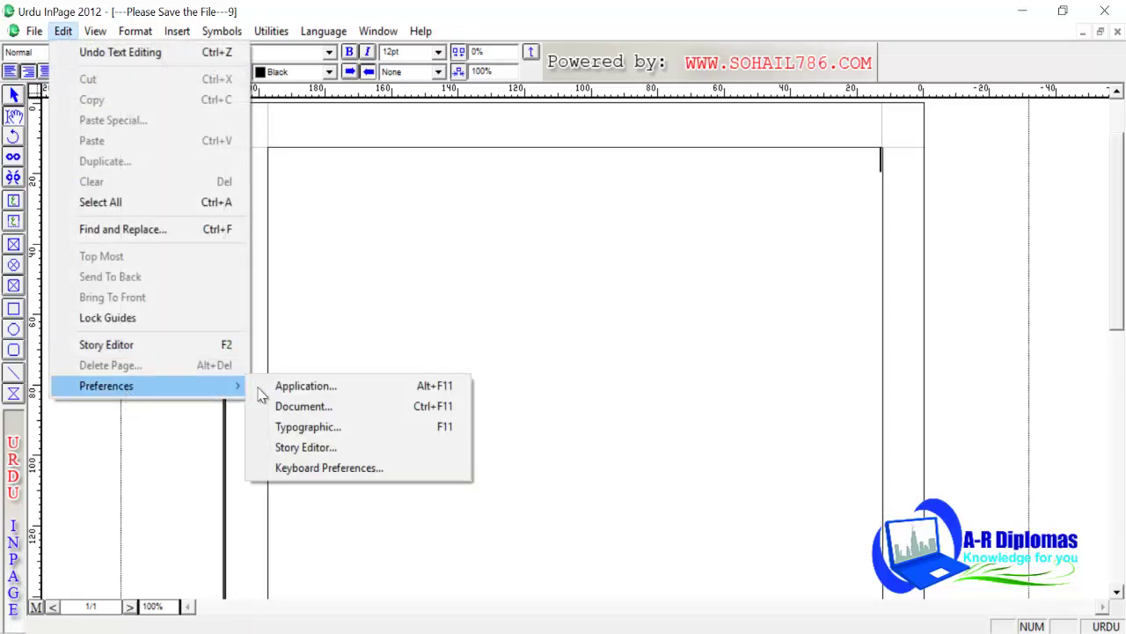
pyautogui.click(327, 469)
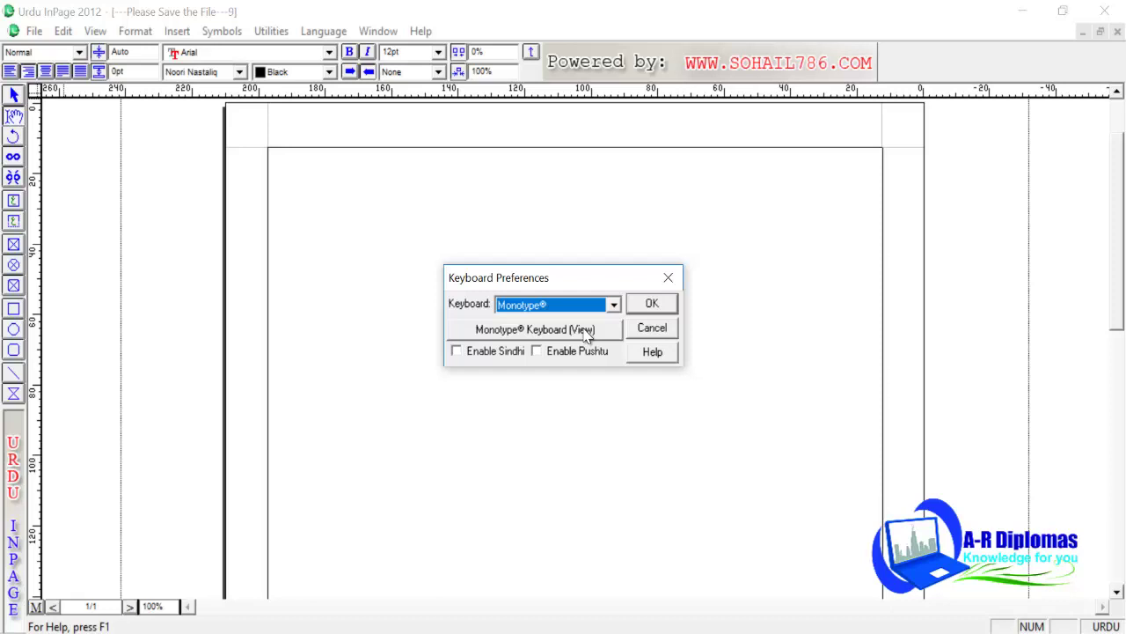
pyautogui.click(585, 335)
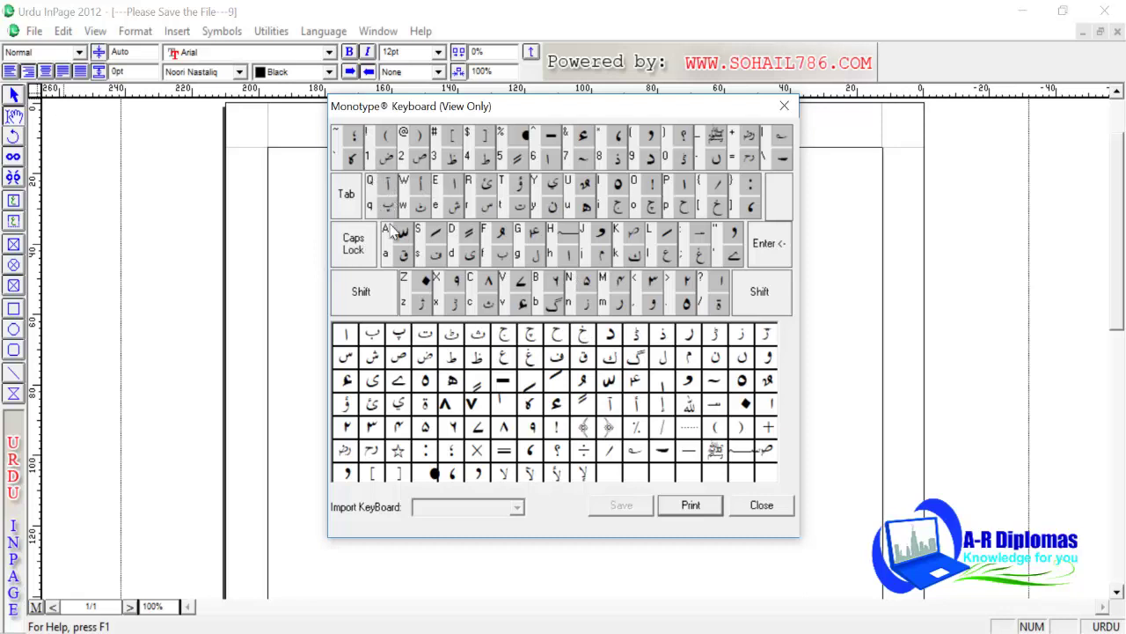
pyautogui.click(784, 106)
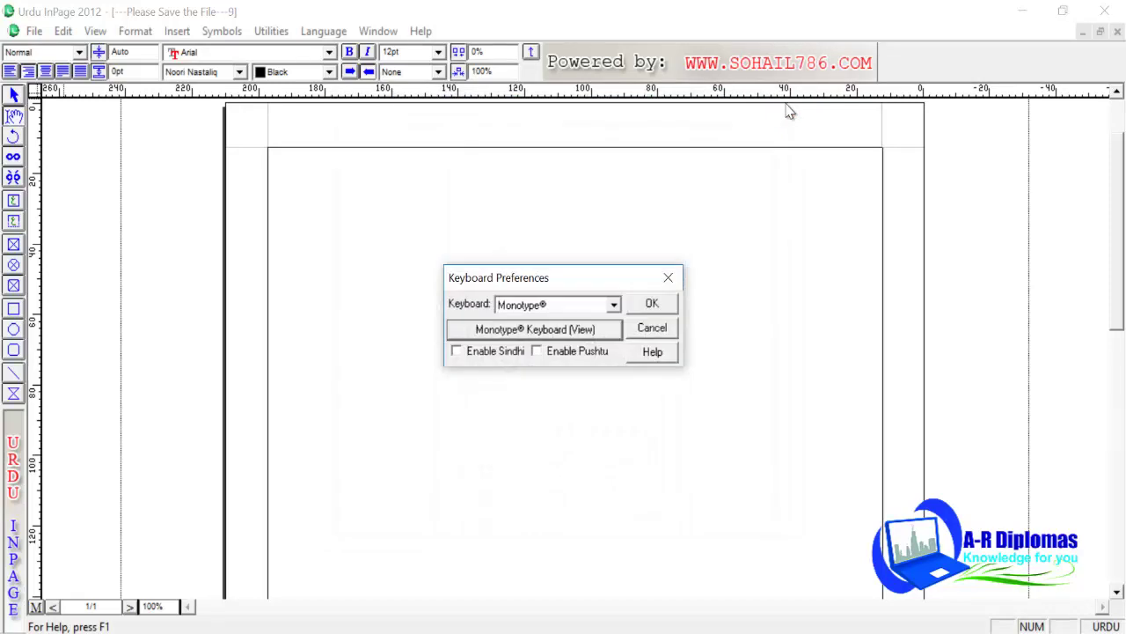
# Step: Set the keyboard preference to Phonetic, view its key layout, and apply the change
pyautogui.click(614, 308)
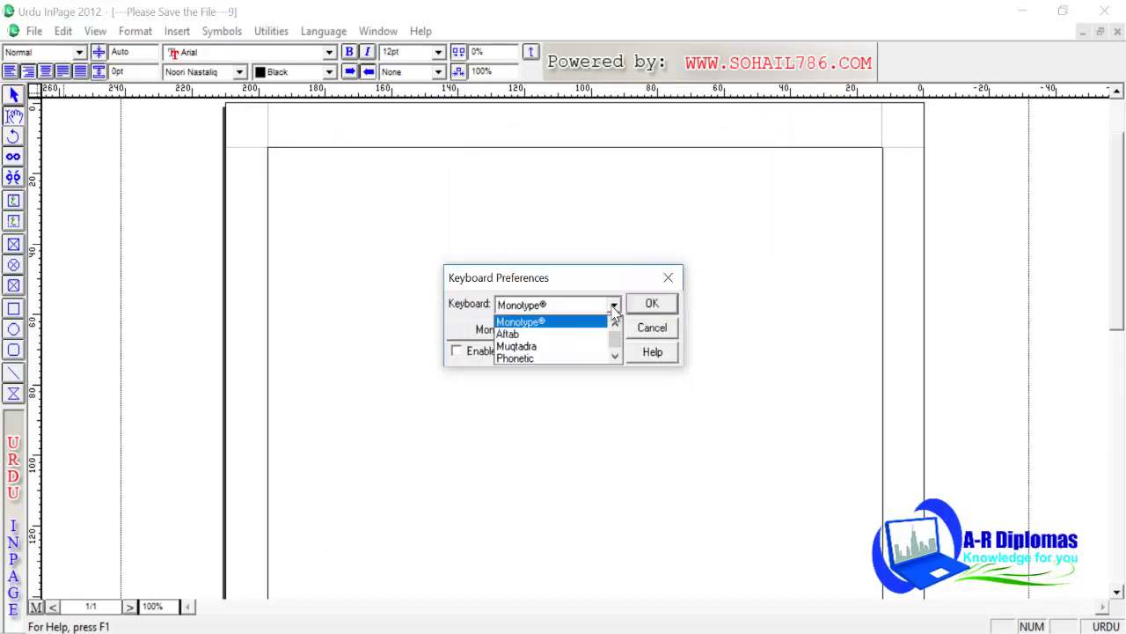
pyautogui.click(532, 359)
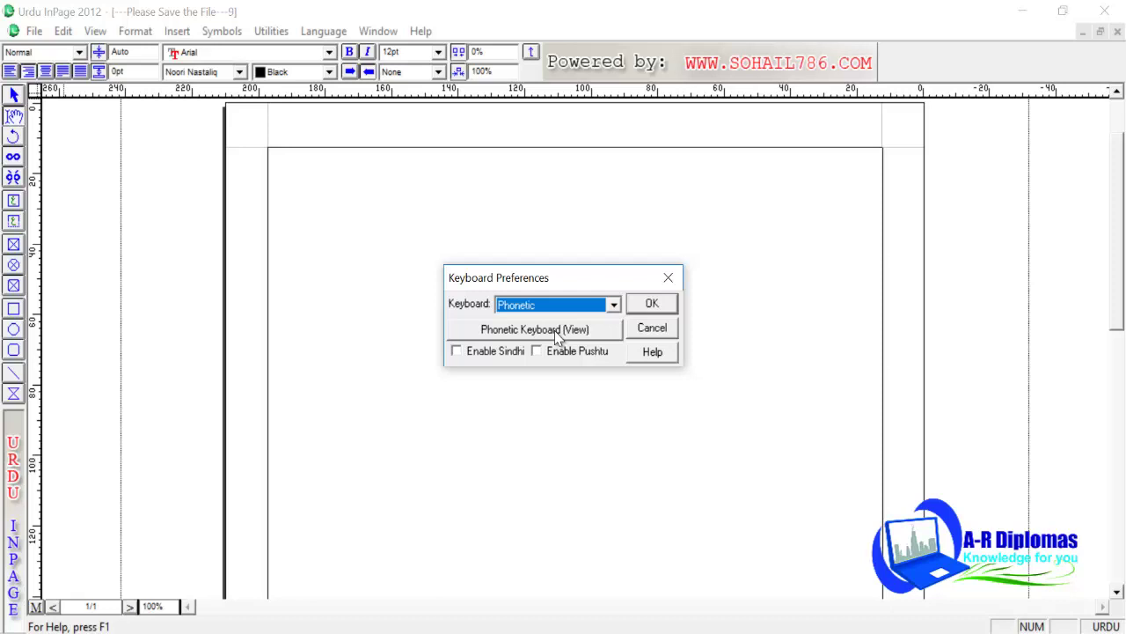
pyautogui.click(556, 337)
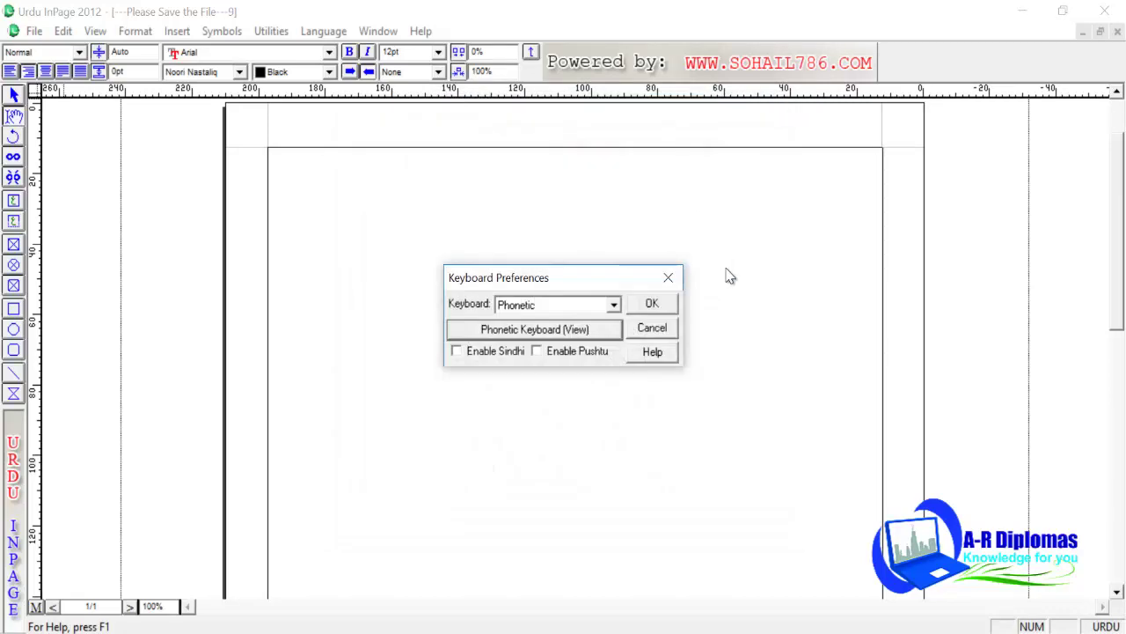
pyautogui.click(651, 303)
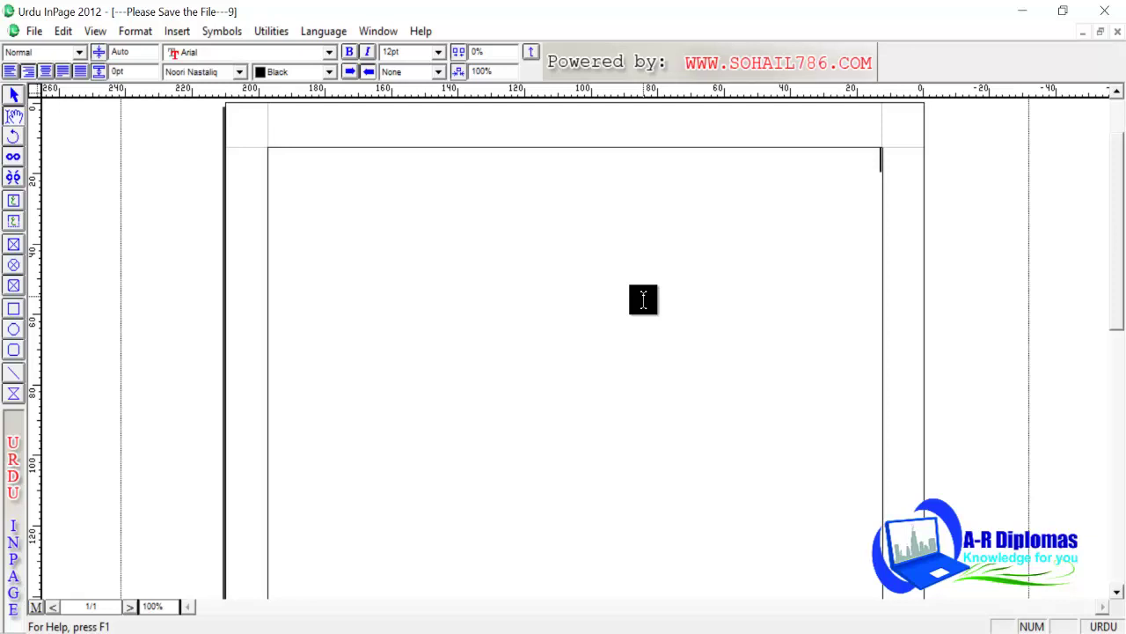
# Step: Enter the Urdu sentence "پاکستان ہمارا ملک ہے۔" at the start of the page, correcting mistyped letters
pyautogui.write('پاکستان ہمارا ملک')
pyautogui.press('BackSpace')
pyautogui.write('ک ہ')
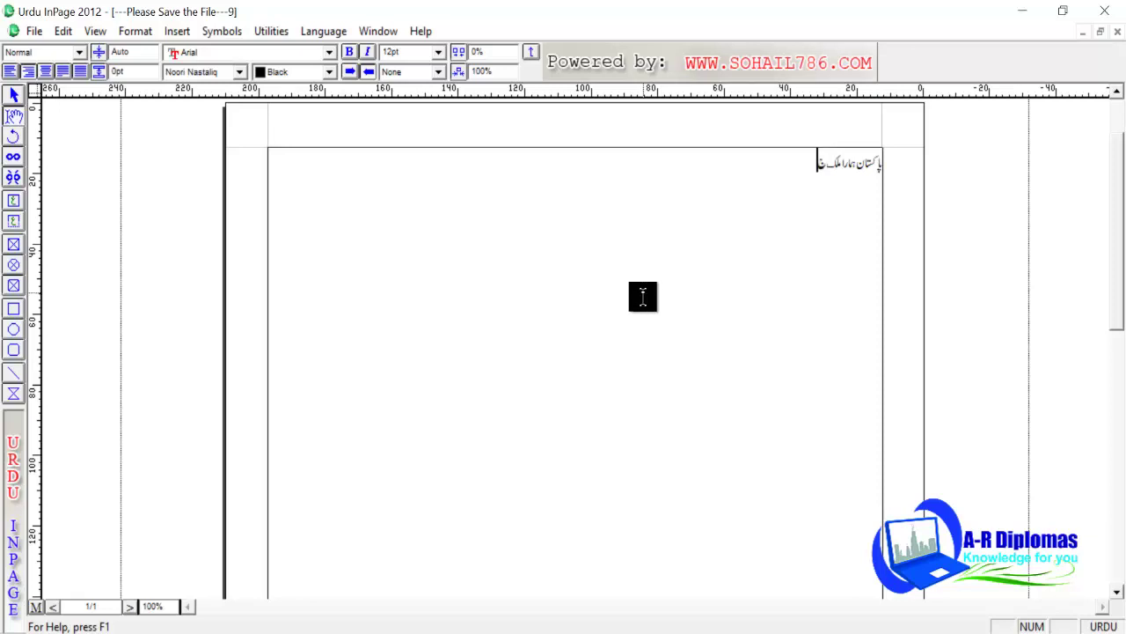
pyautogui.write('ے')
pyautogui.press('BackSpace')
pyautogui.write('ہ')
pyautogui.press('BackSpace')
pyautogui.press('BackSpace')
pyautogui.write('ے ہے۔')
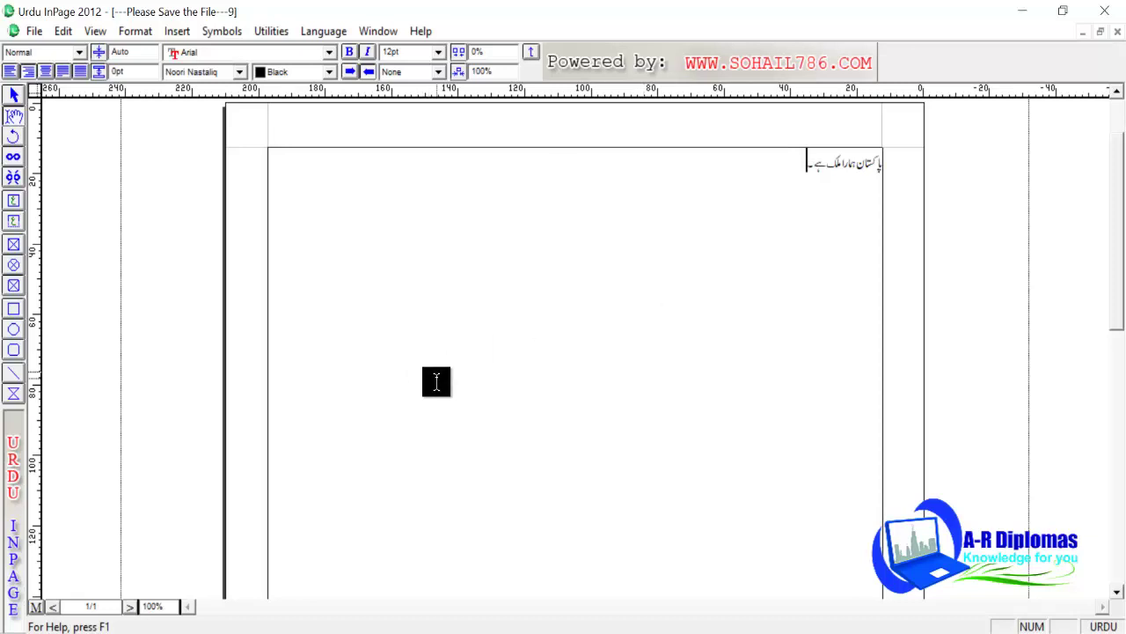
# Step: Reopen the keyboard preferences and review the key assignments of the Phonetic keyboard layout
pyautogui.click(64, 33)
pyautogui.moveTo(95, 30)
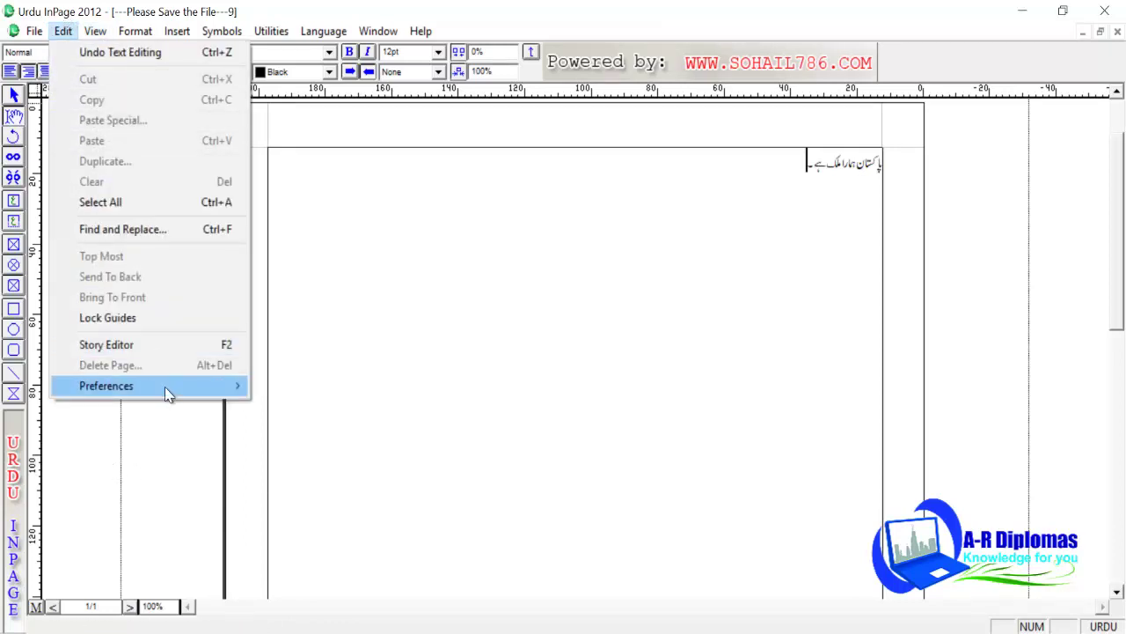
pyautogui.moveTo(169, 395)
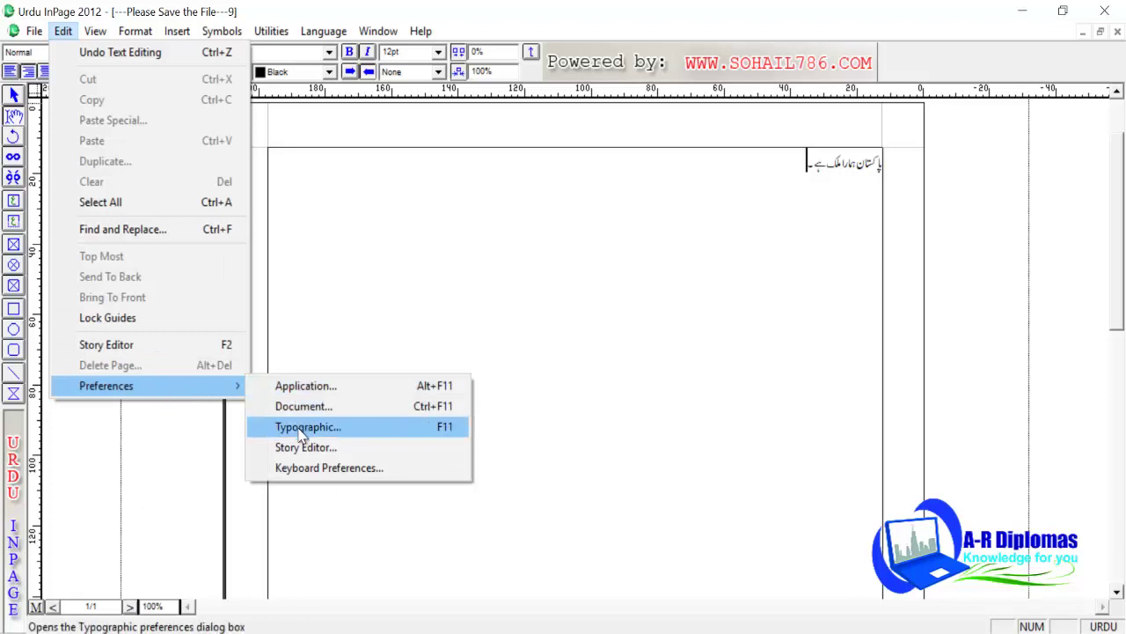
pyautogui.click(298, 467)
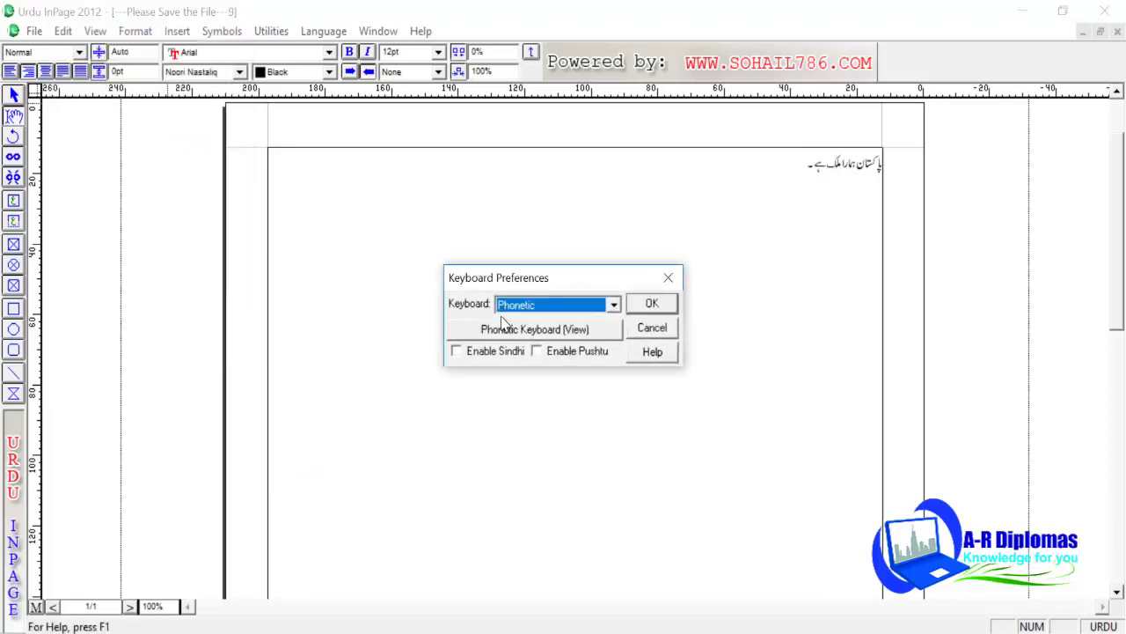
pyautogui.click(499, 338)
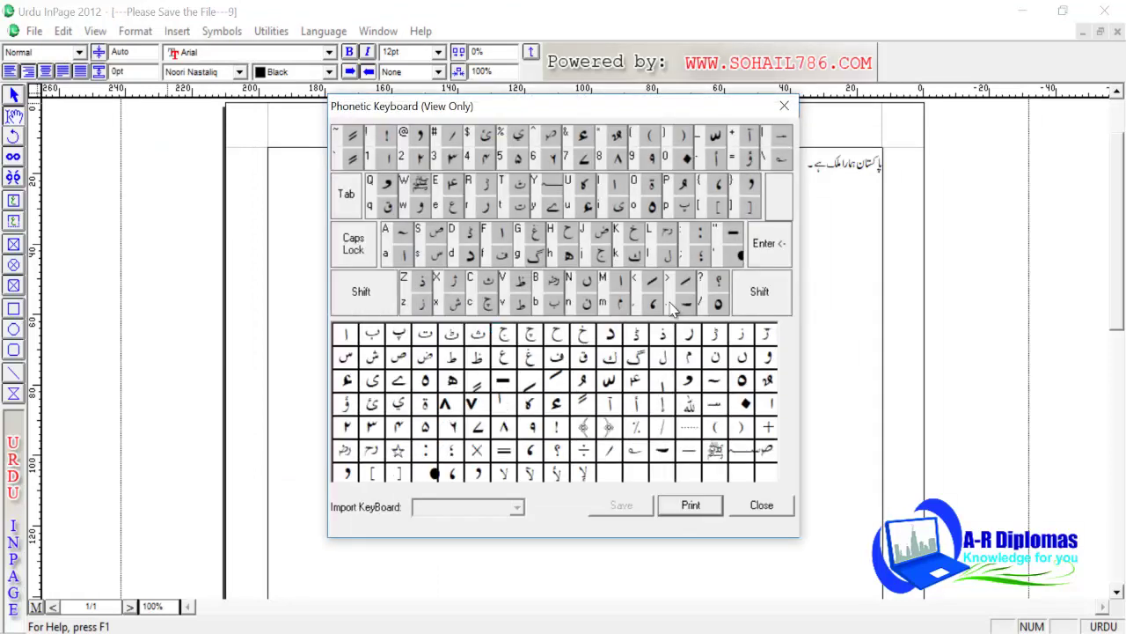
pyautogui.click(783, 108)
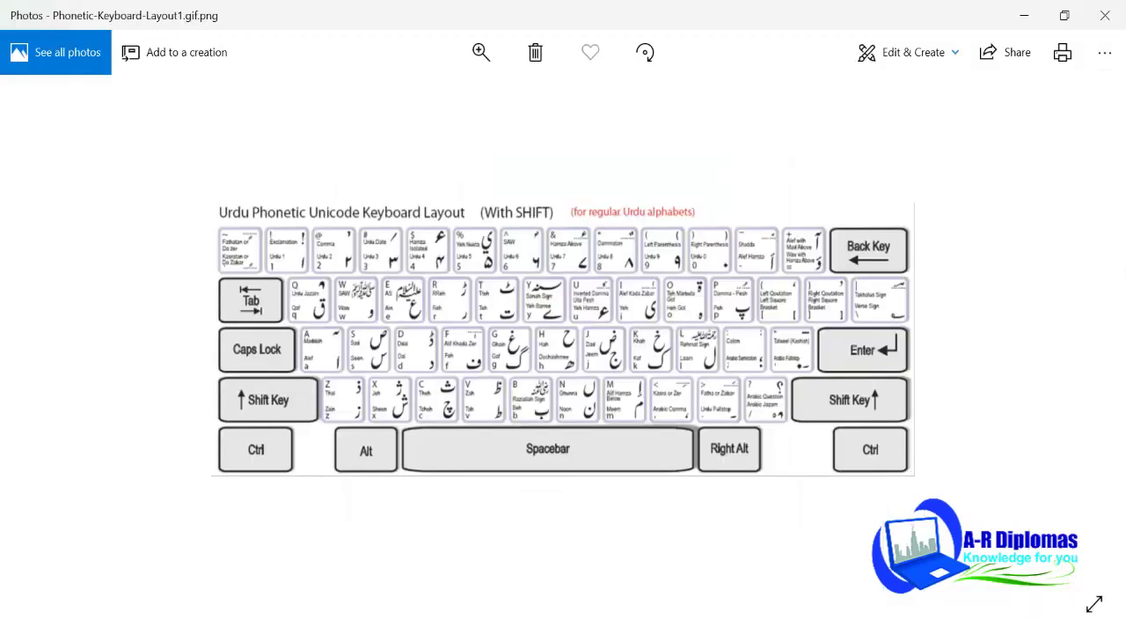
# Step: Switch to the Phonetic-Keyboard-Layout1.gif.png image in Photos and enlarge it to examine the Urdu letters on each key
pyautogui.hotkey('ctrl', '+')
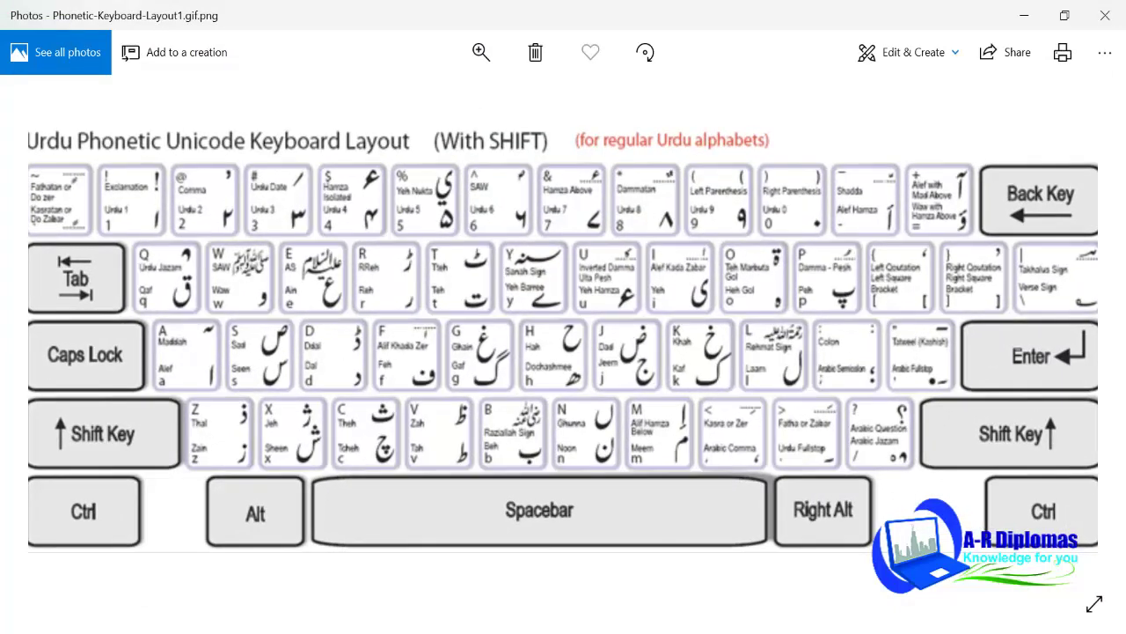